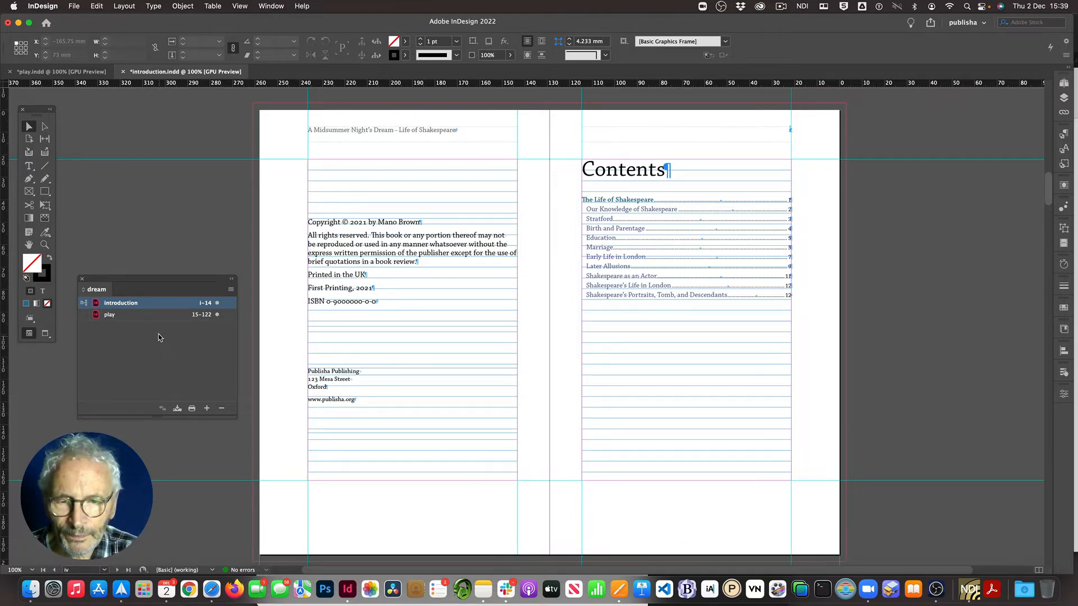
Step: Open the Table of Contents settings for the contents frame on the introduction spread
left_click(655, 331)
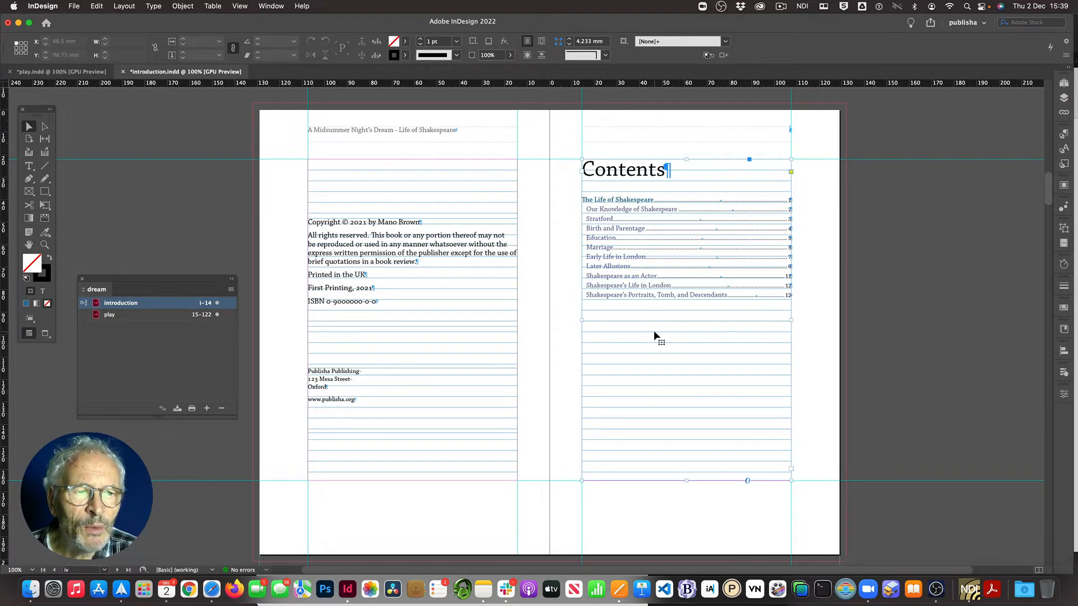
left_click(126, 6)
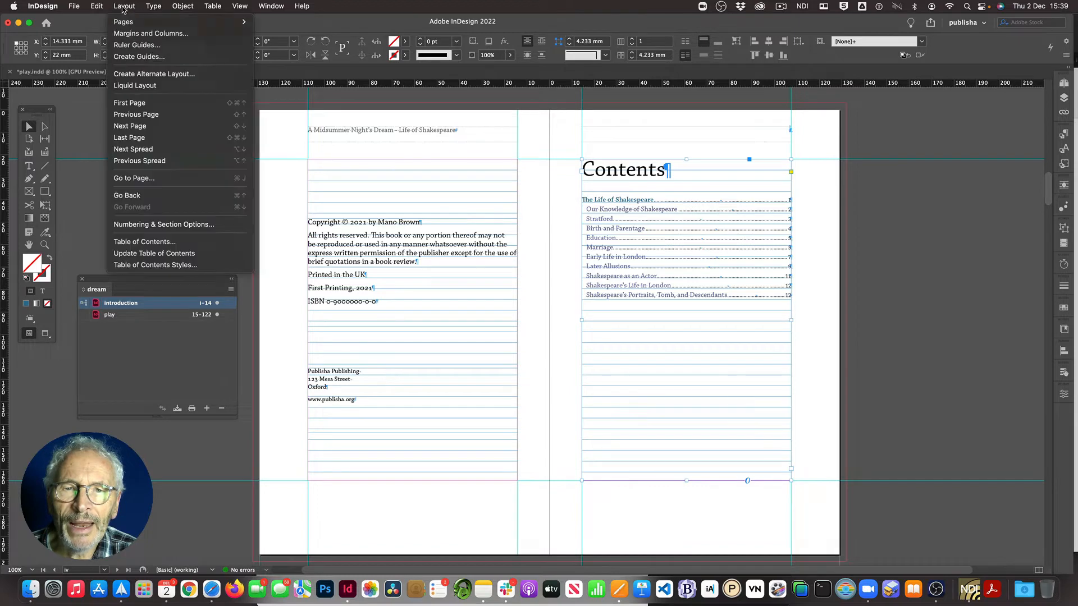
left_click(143, 241)
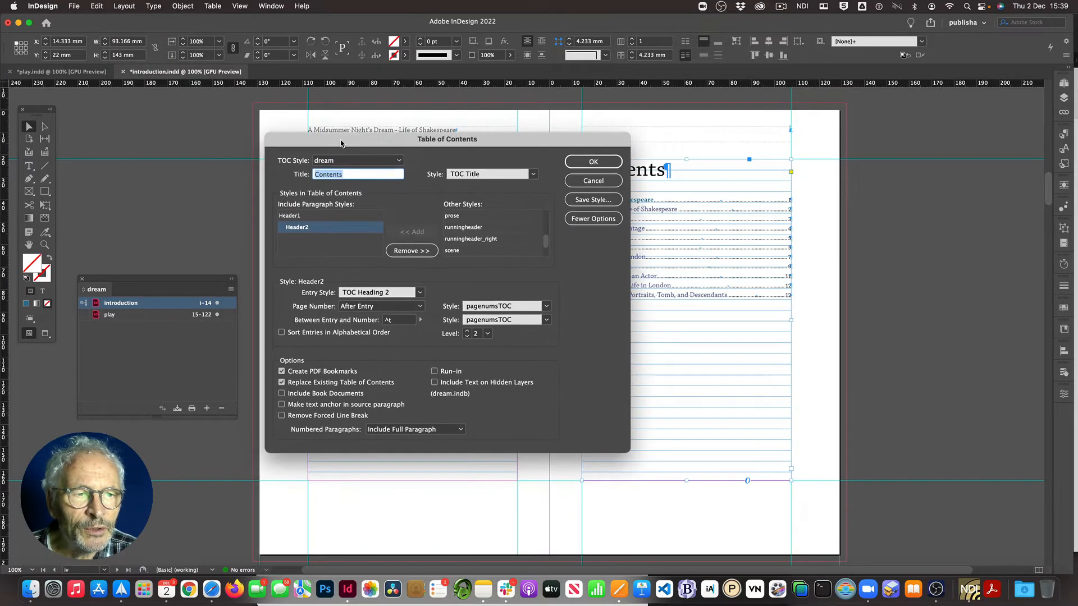
left_click_drag(341, 144, 396, 129)
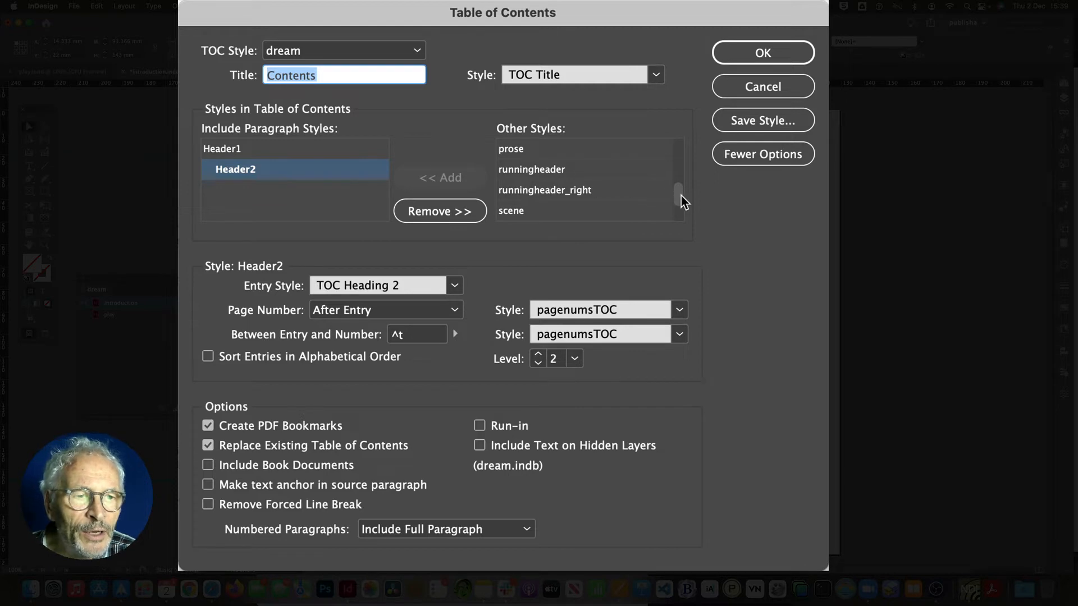
Step: Add the dramatis_head paragraph style to the styles included in the table of contents
left_click_drag(680, 200, 682, 163)
left_click(544, 170)
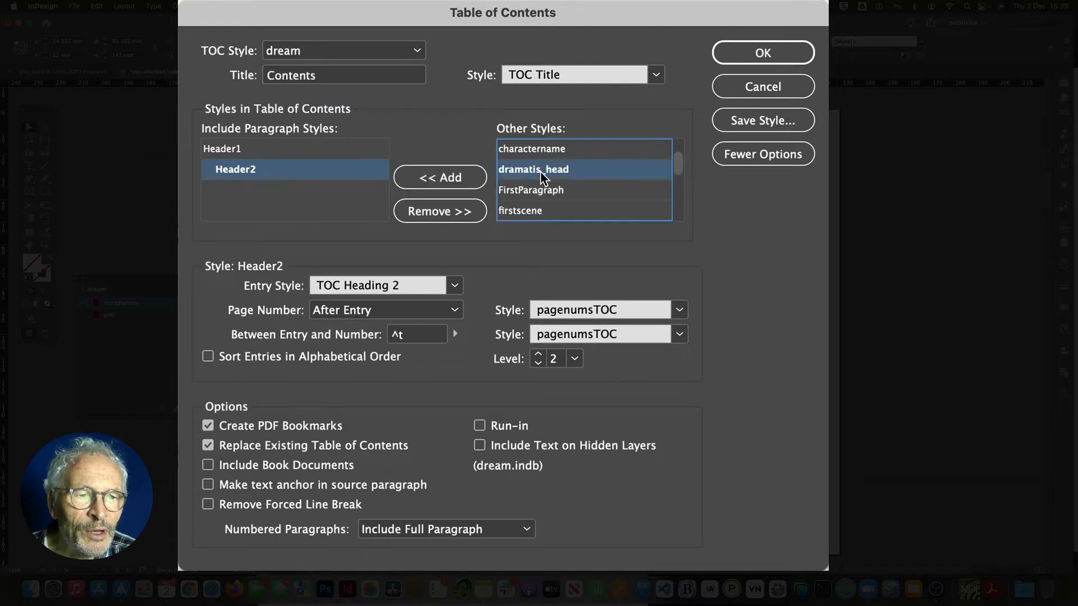
left_click(410, 178)
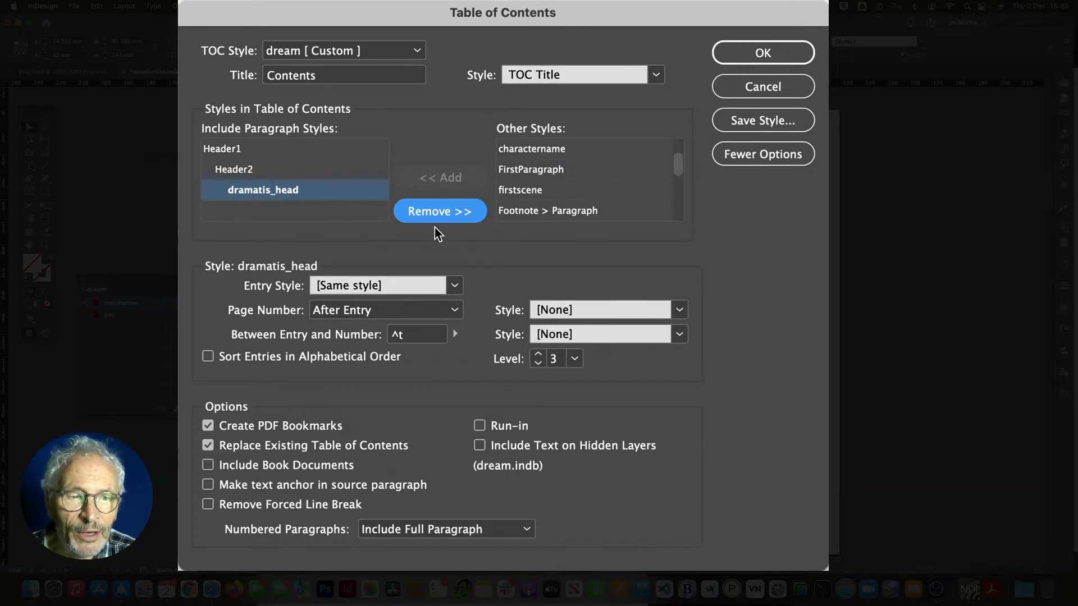
Step: Turn on the Include Book Documents option
left_click(742, 156)
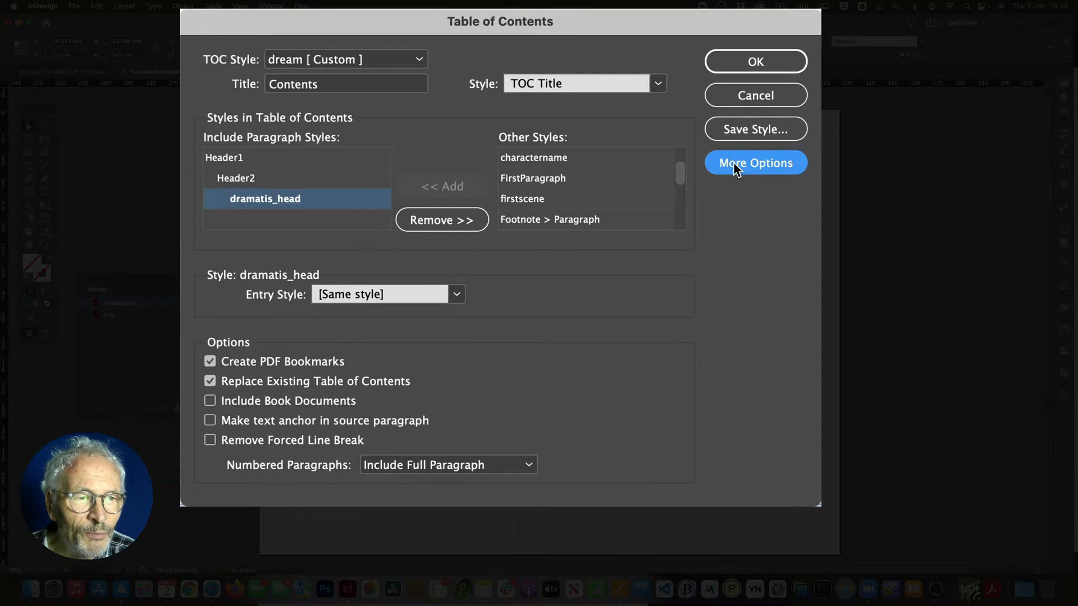
left_click(733, 164)
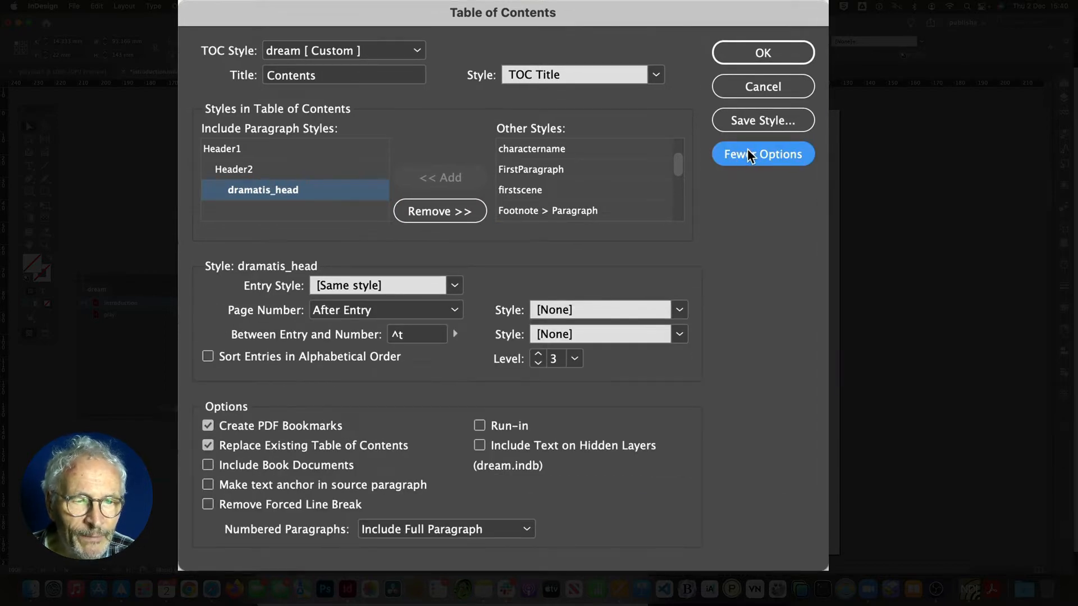
left_click(208, 465)
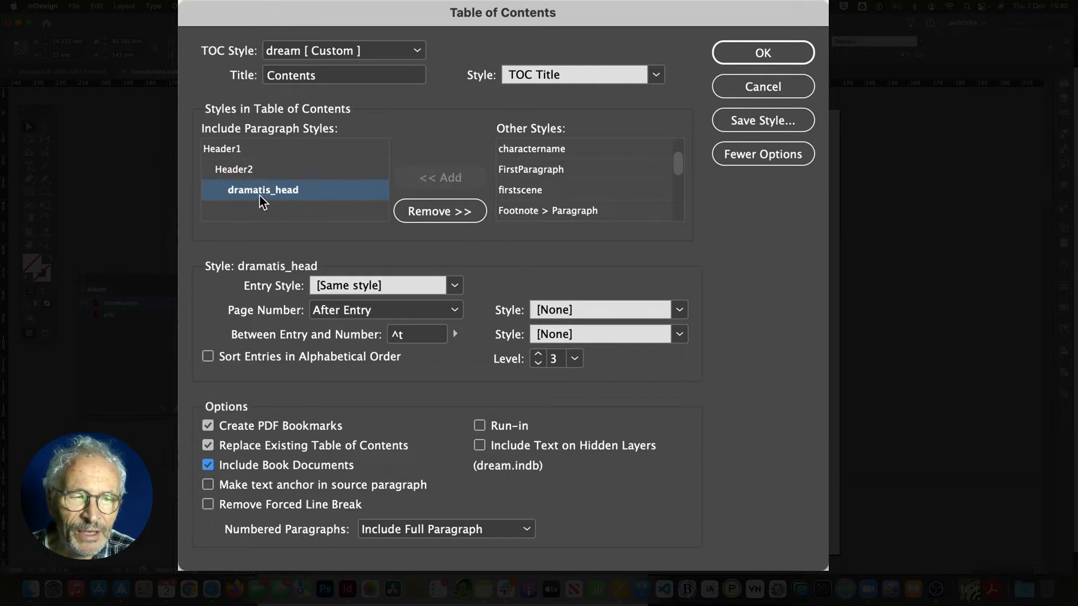
Step: Set dramatis_head to level 2 with TOC Heading 2 as its entry style
left_click(537, 364)
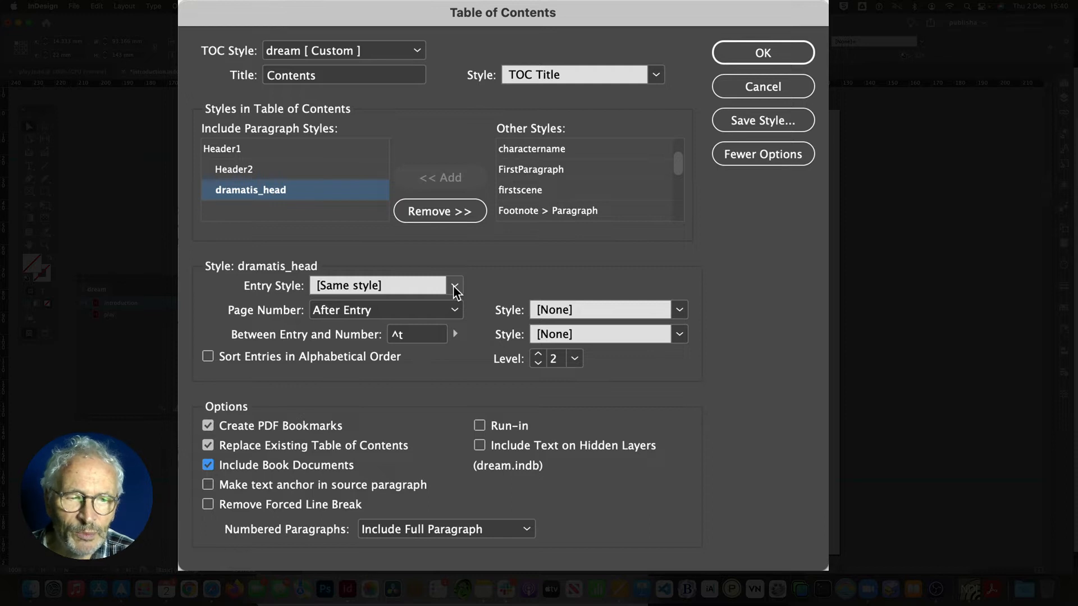
left_click(456, 288)
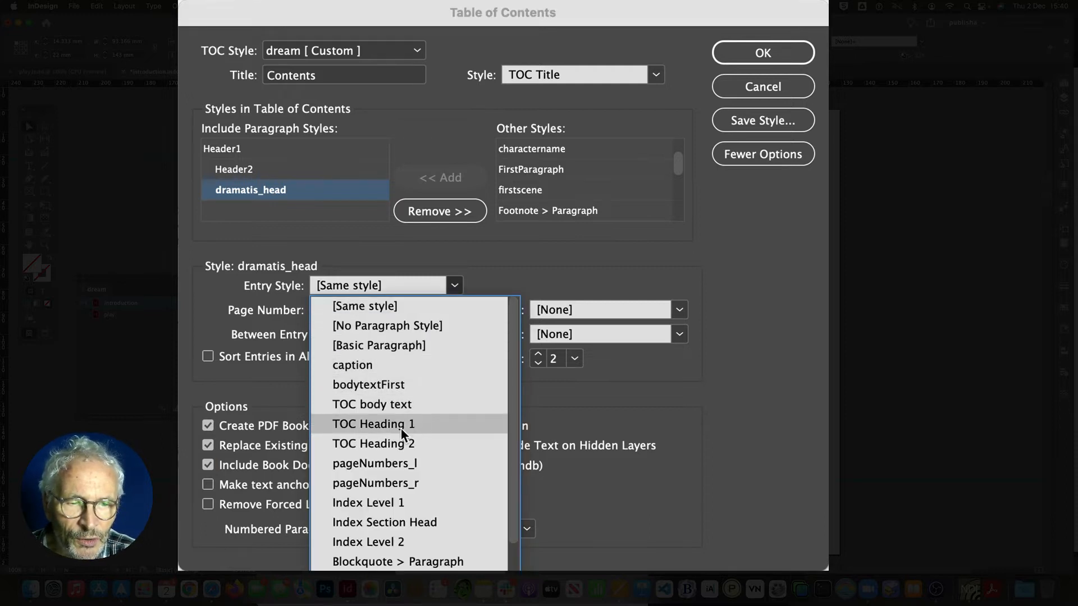
left_click(387, 443)
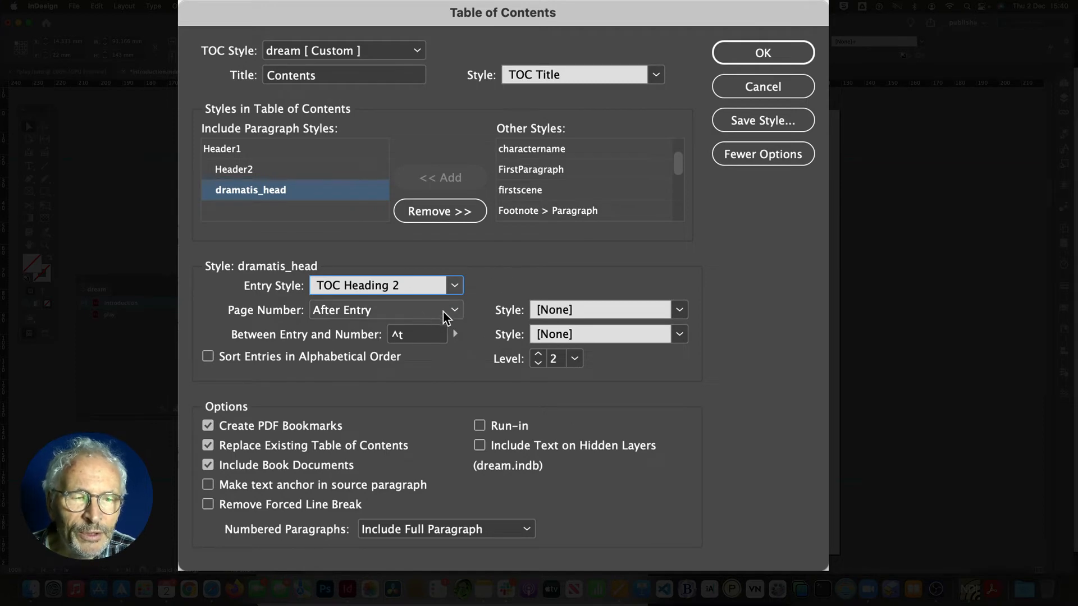
Step: Add the act paragraph style at level 2 with TOC Heading 2 as its entry style
scroll(680, 168, "down", 1)
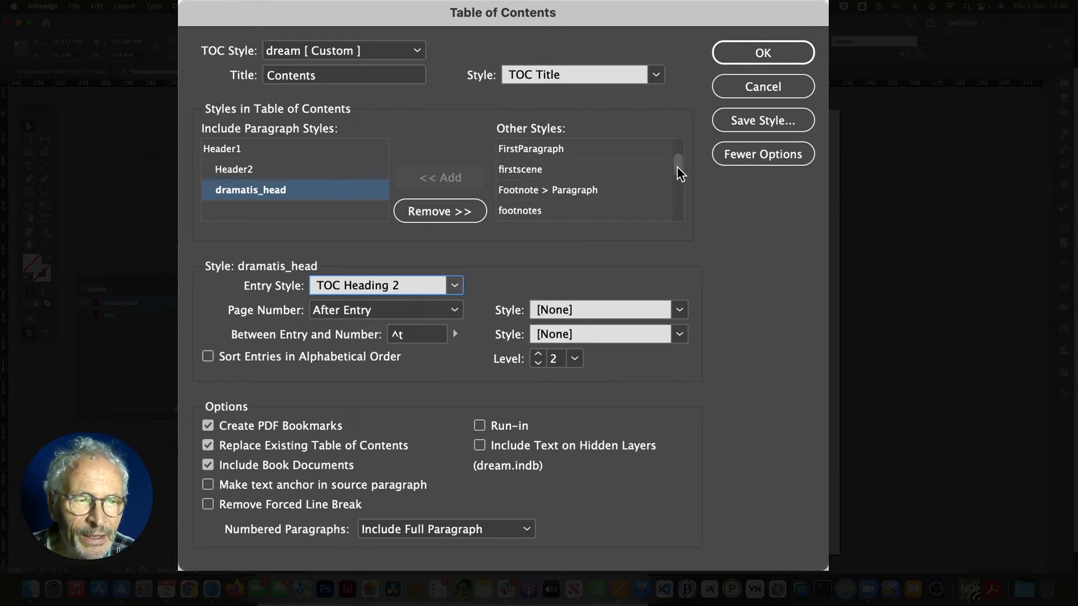
scroll(681, 166, "up", 5)
scroll(680, 163, "up", 3)
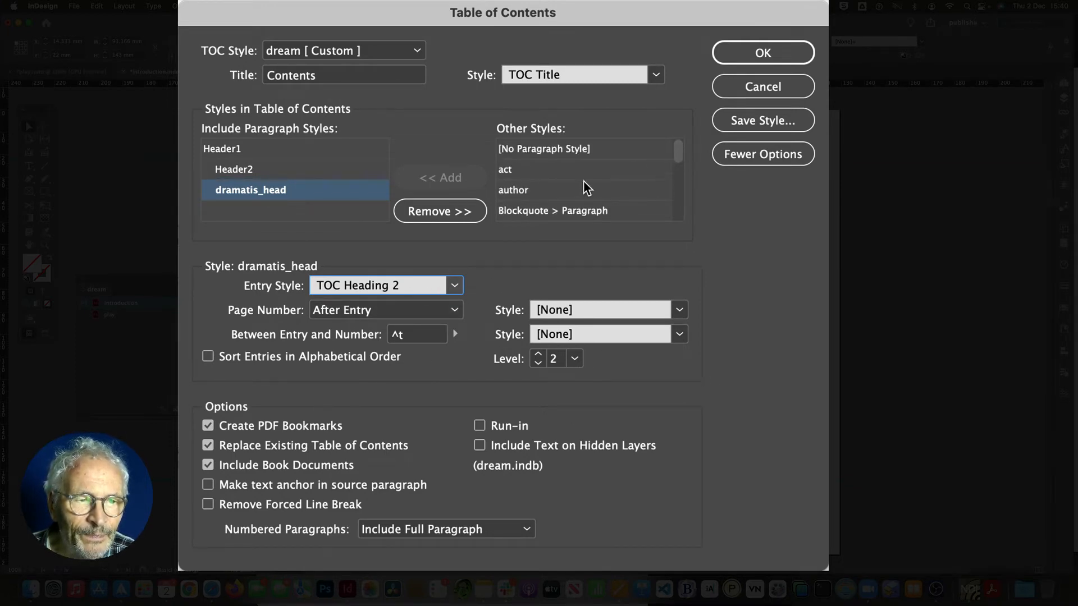
left_click(534, 169)
left_click(440, 177)
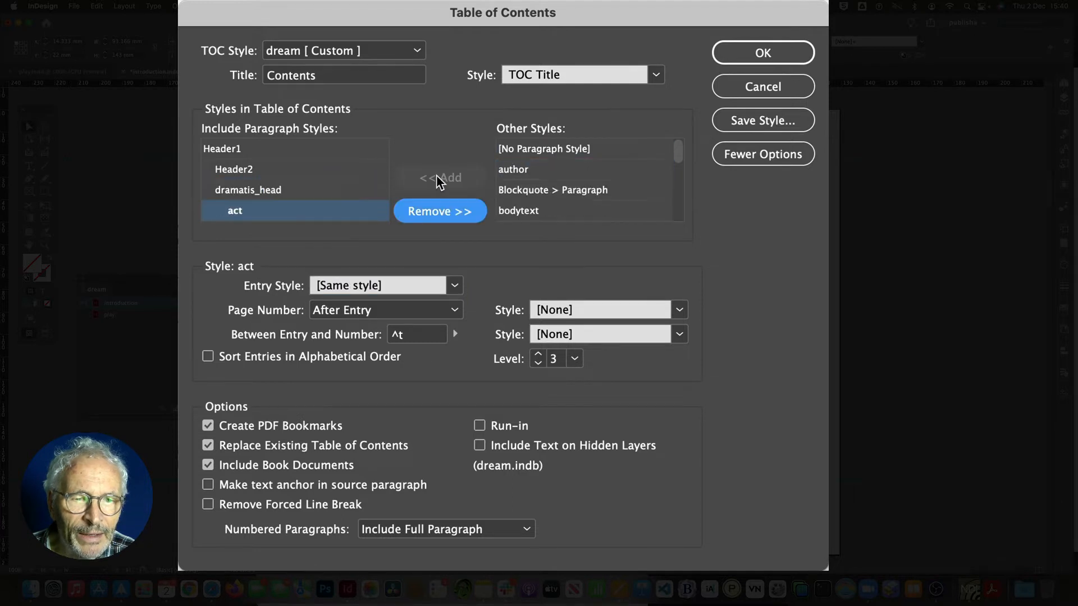
left_click(538, 365)
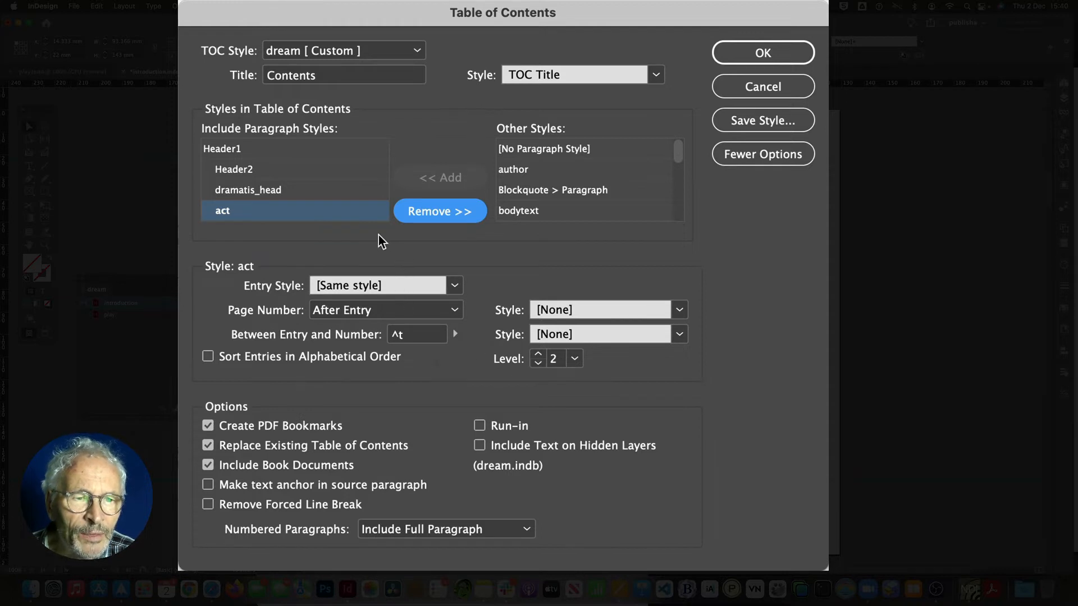
left_click(455, 285)
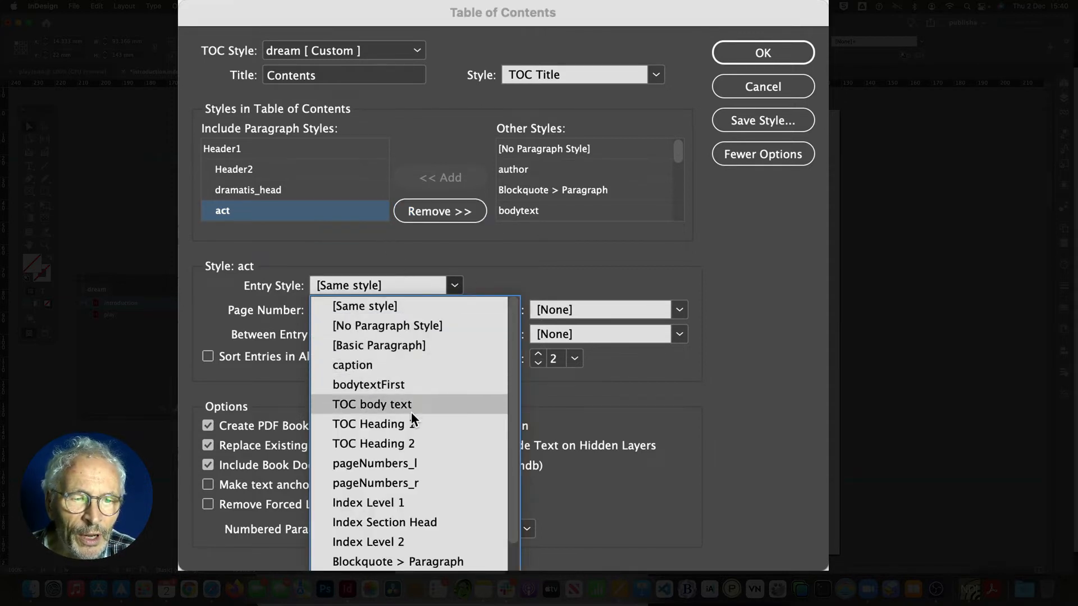
left_click(402, 443)
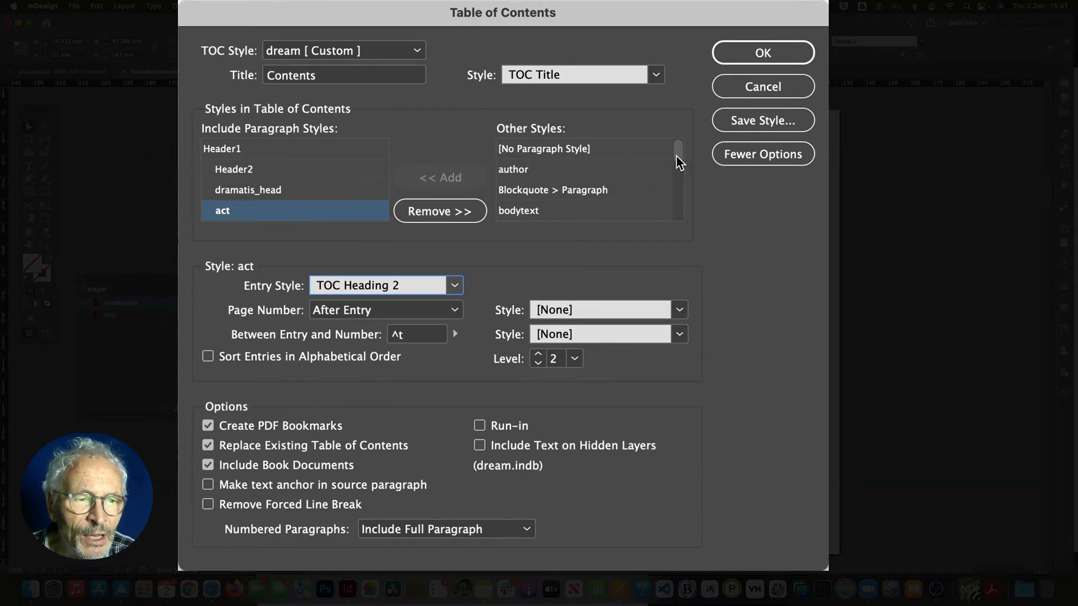
Step: Add the firstscene paragraph style with TOC body text as its entry style
mouse_move(678, 158)
left_mouse_down()
mouse_move(678, 204)
mouse_move(680, 162)
left_mouse_up()
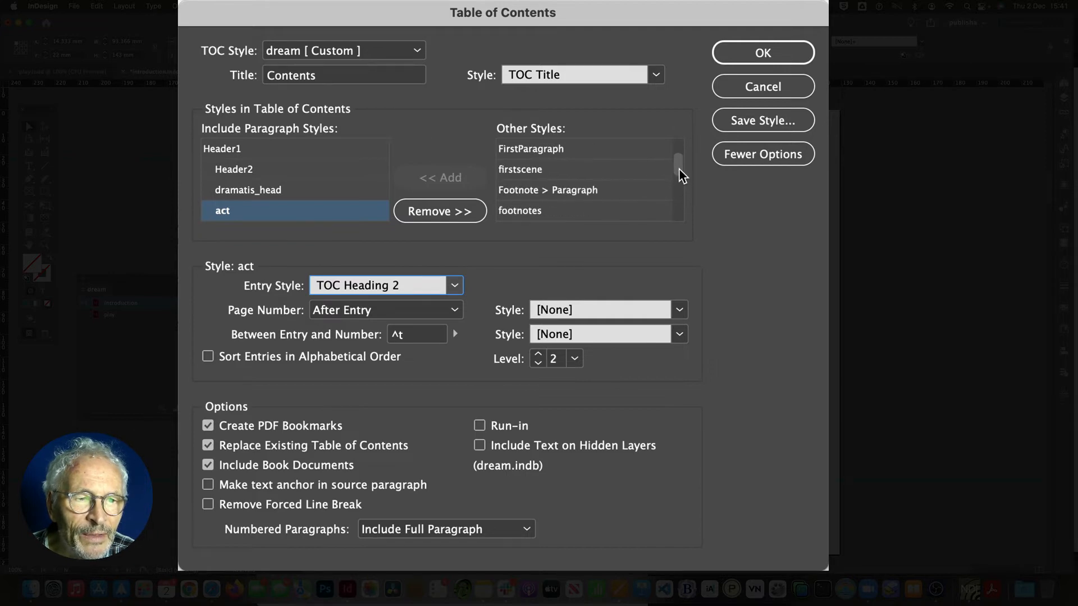
left_click(517, 175)
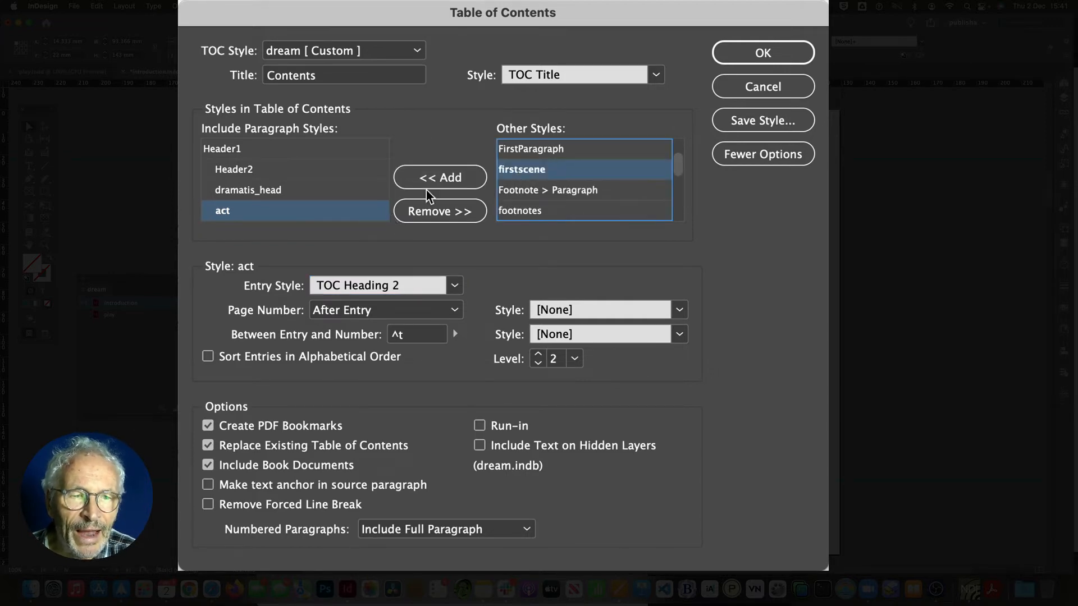
left_click(445, 178)
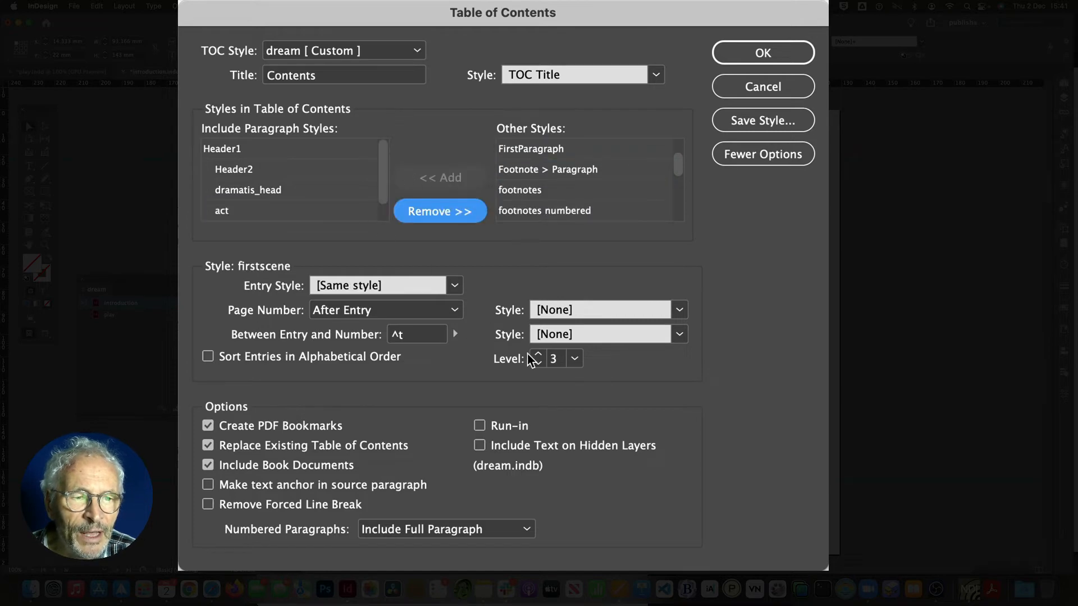
left_click(454, 285)
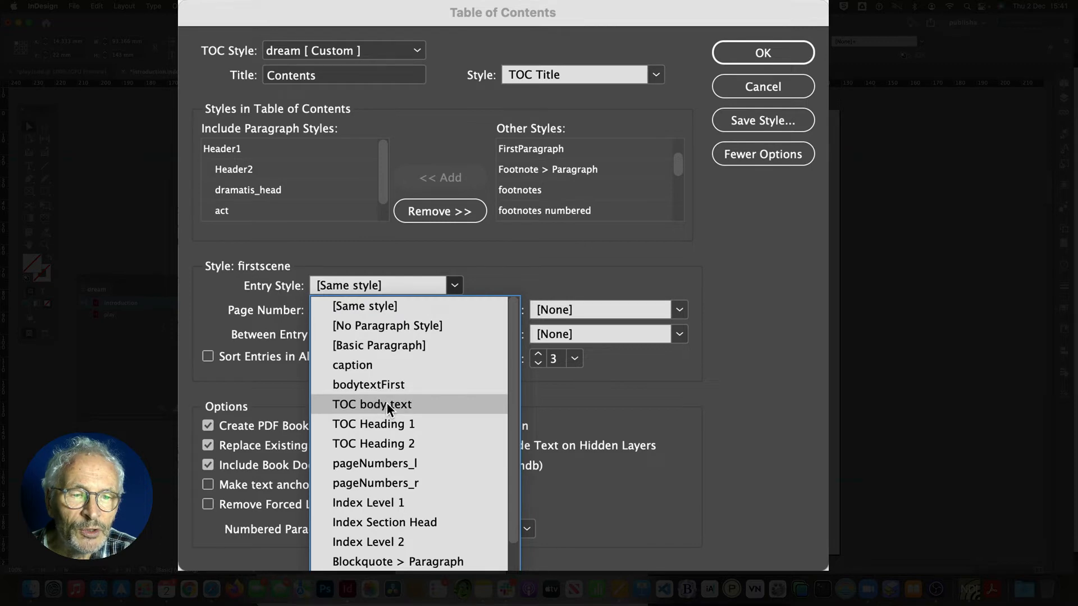
left_click(384, 405)
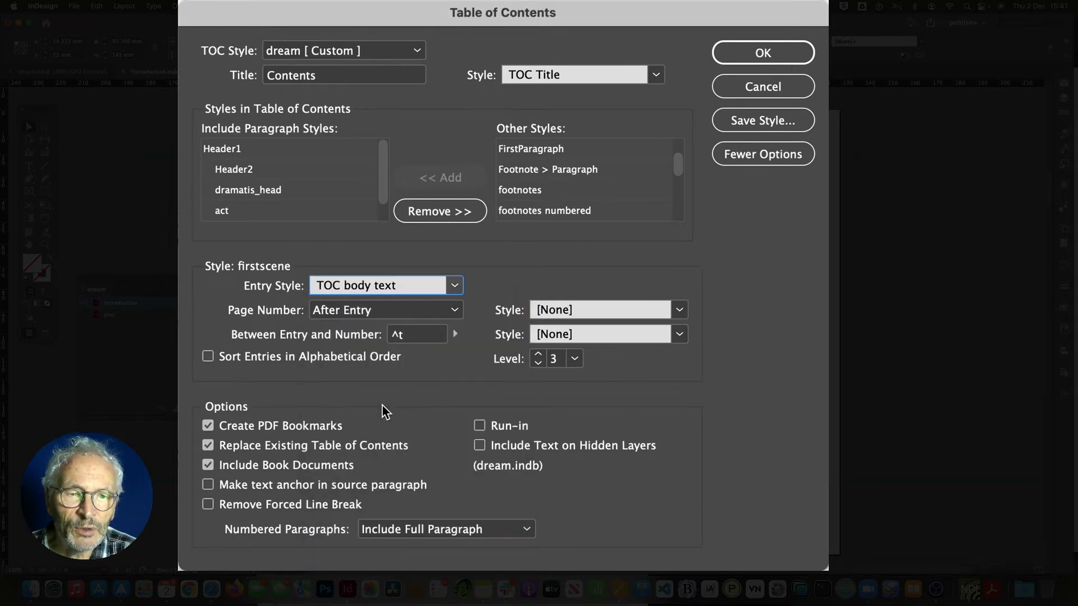
Step: Add the scene paragraph style at level 3 with TOC body text as its entry style
scroll(386, 205, "down", 1)
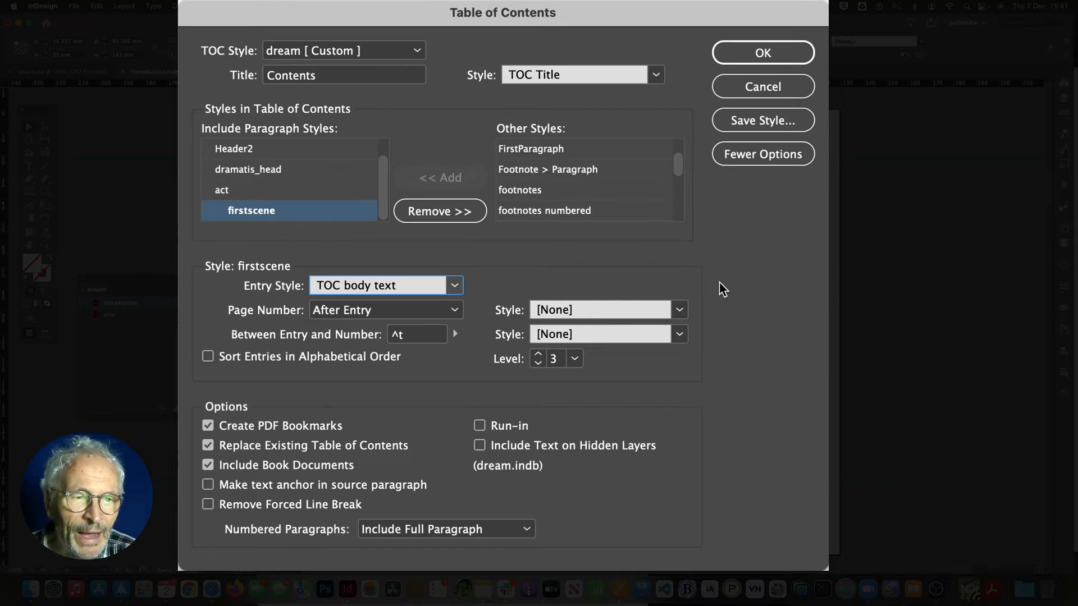
left_click_drag(677, 164, 678, 201)
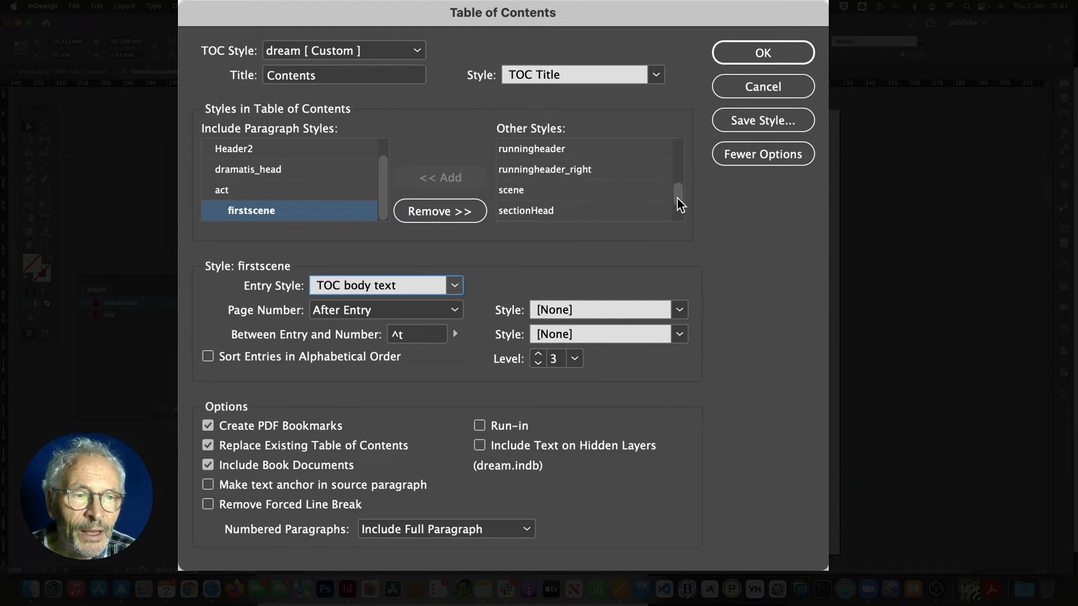
left_click(559, 192)
left_click(440, 178)
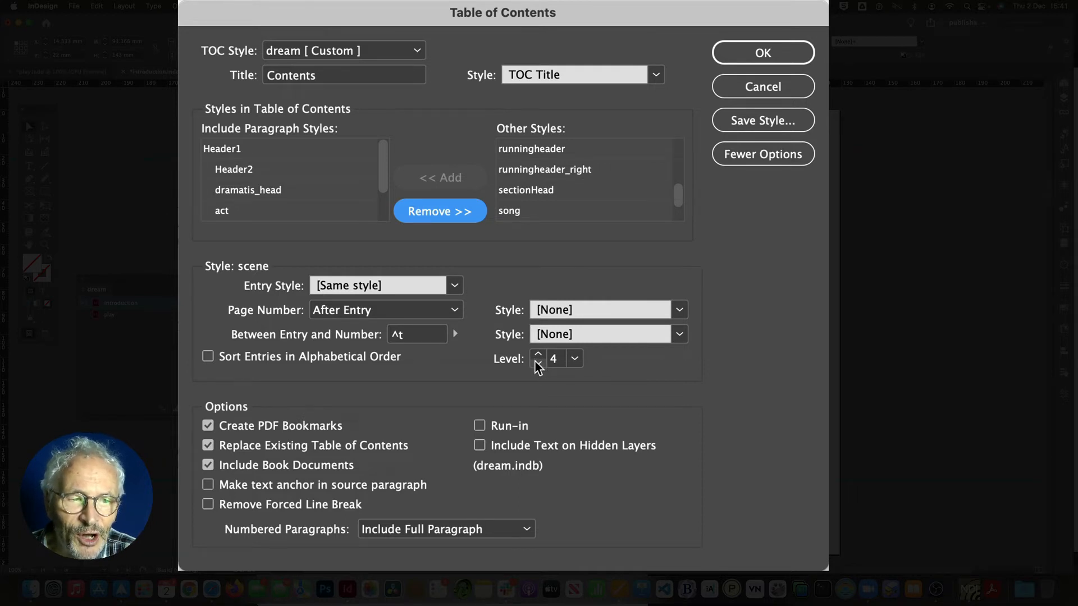
left_click(538, 365)
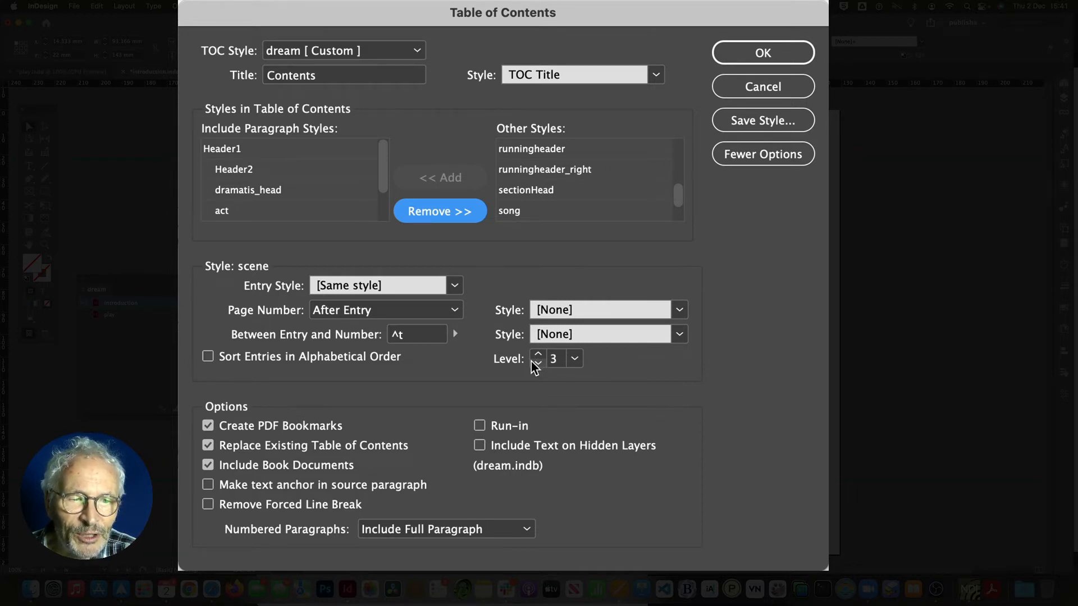
left_click(456, 286)
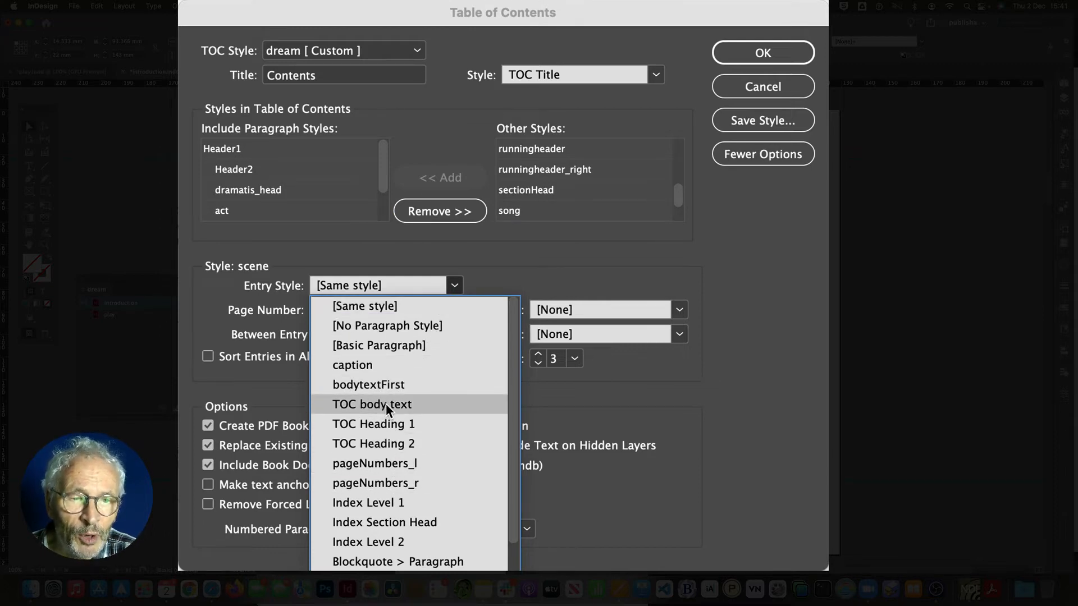
left_click(387, 406)
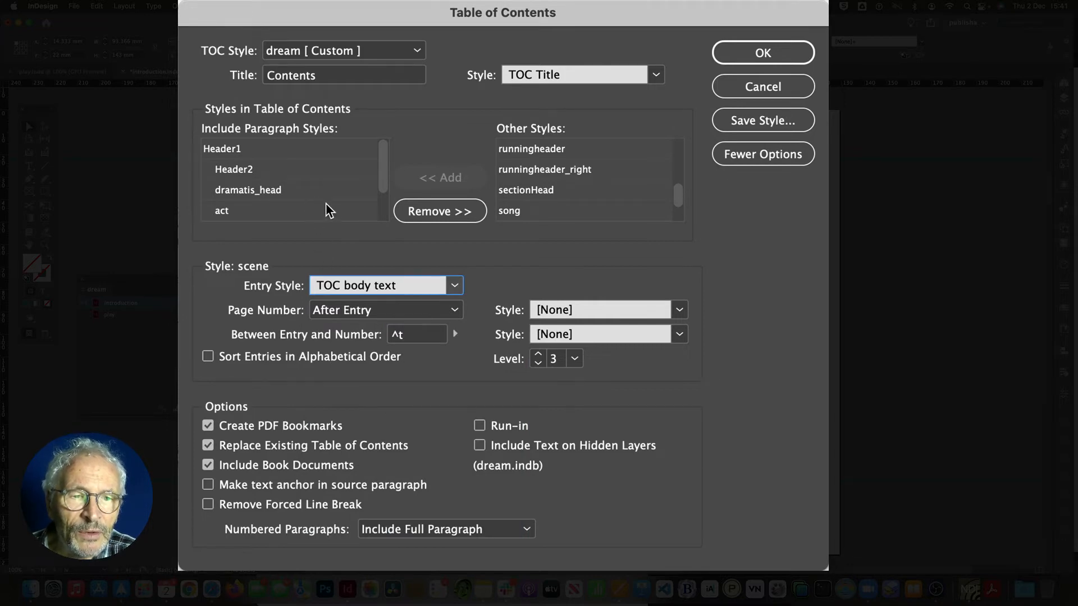
Step: Set both page number character styles for dramatis_head to pagenumsTOC
mouse_move(381, 181)
left_mouse_down()
mouse_move(381, 209)
mouse_move(385, 176)
left_mouse_up()
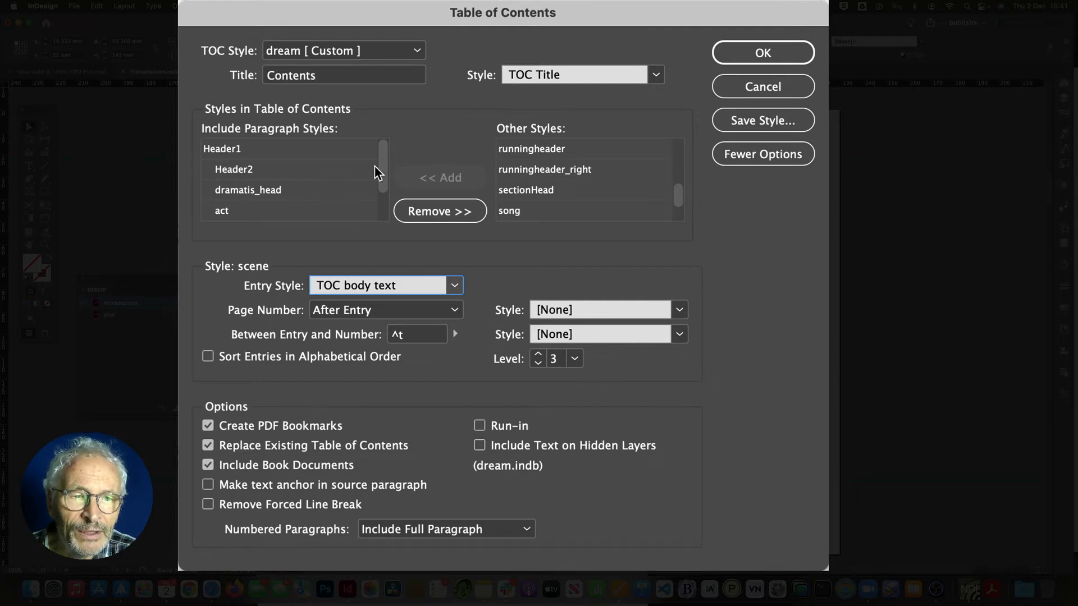
left_click(243, 151)
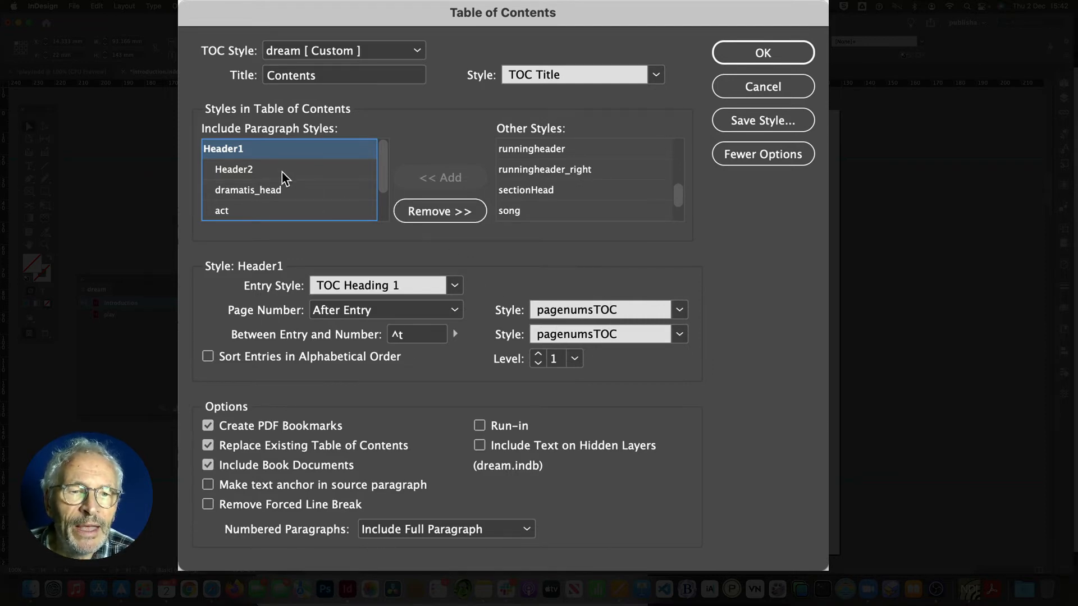
left_click(251, 194)
left_click(679, 309)
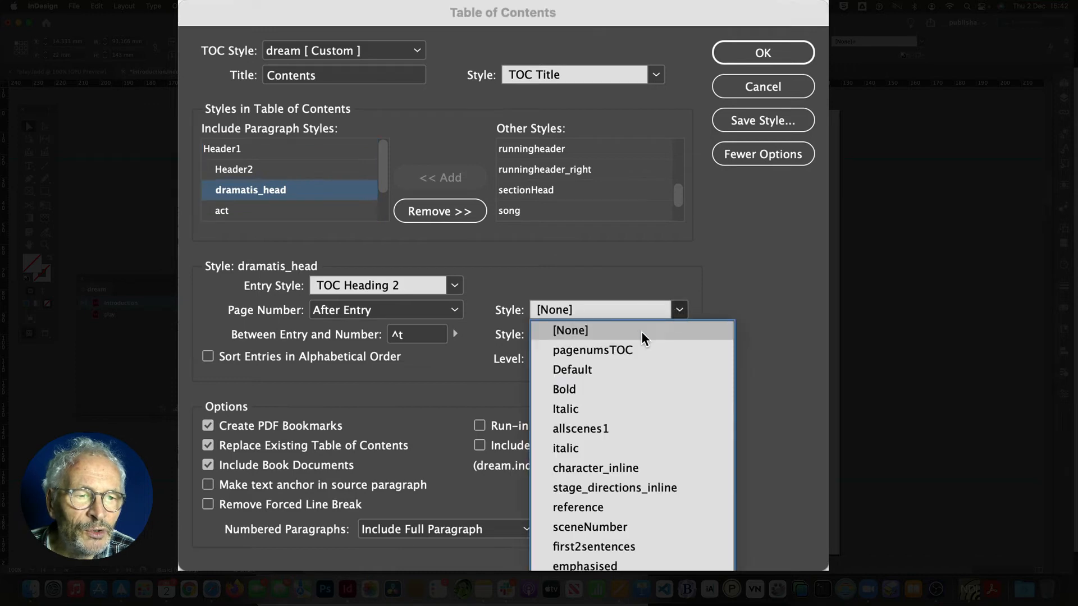
left_click(622, 349)
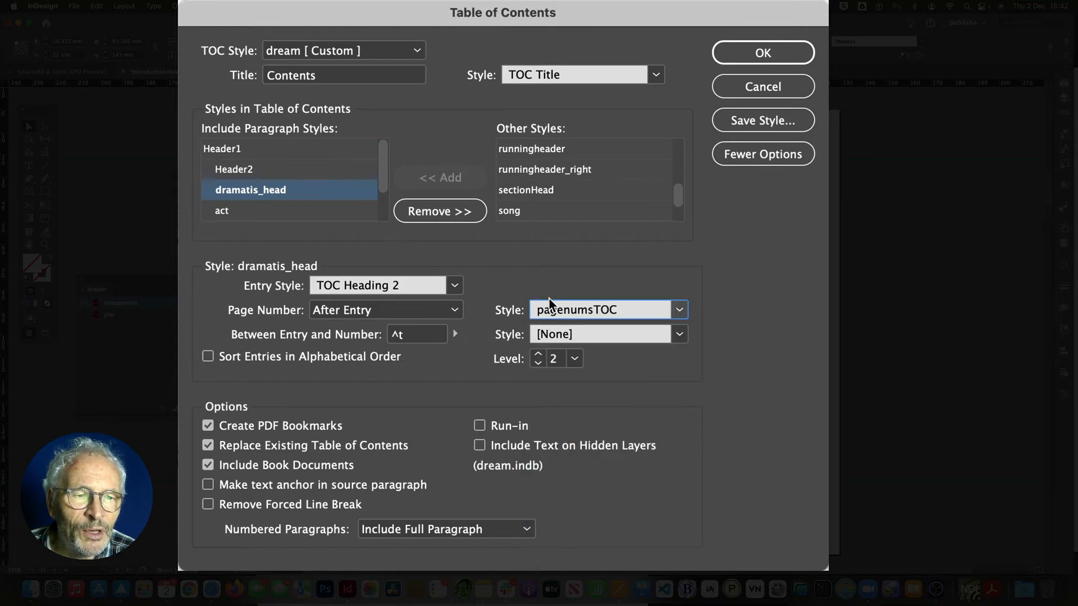
left_click(679, 335)
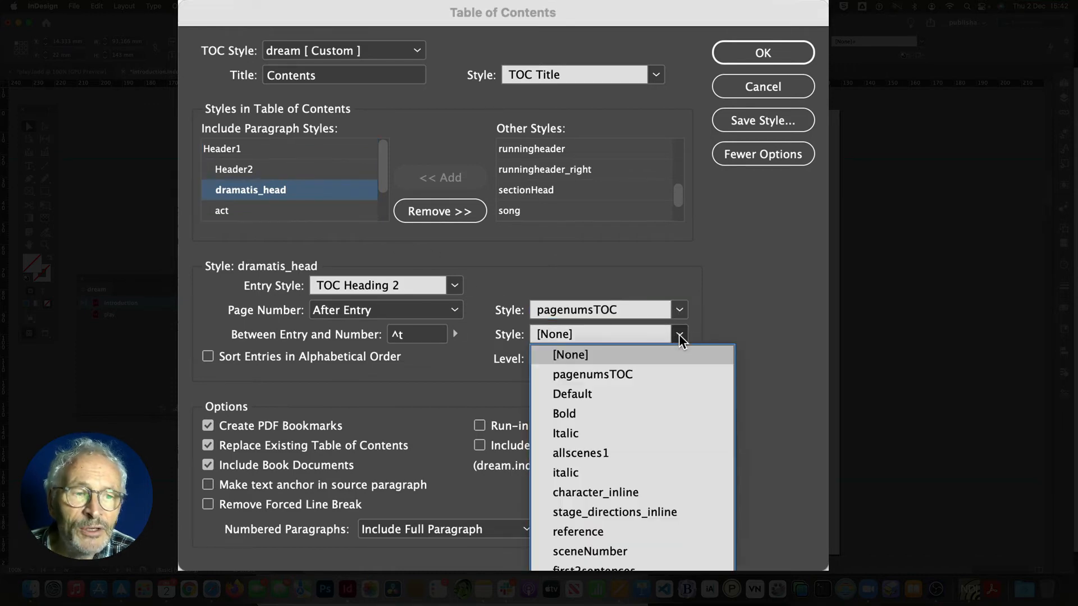
left_click(609, 372)
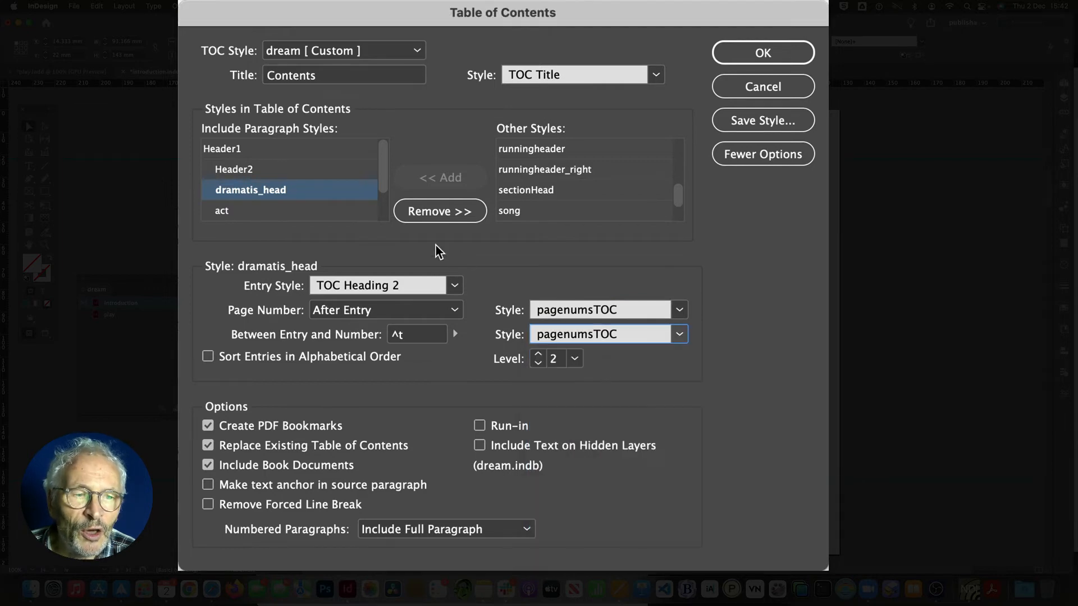
Step: Set both page number character styles for the act entry to pagenumsTOC
left_click(320, 210)
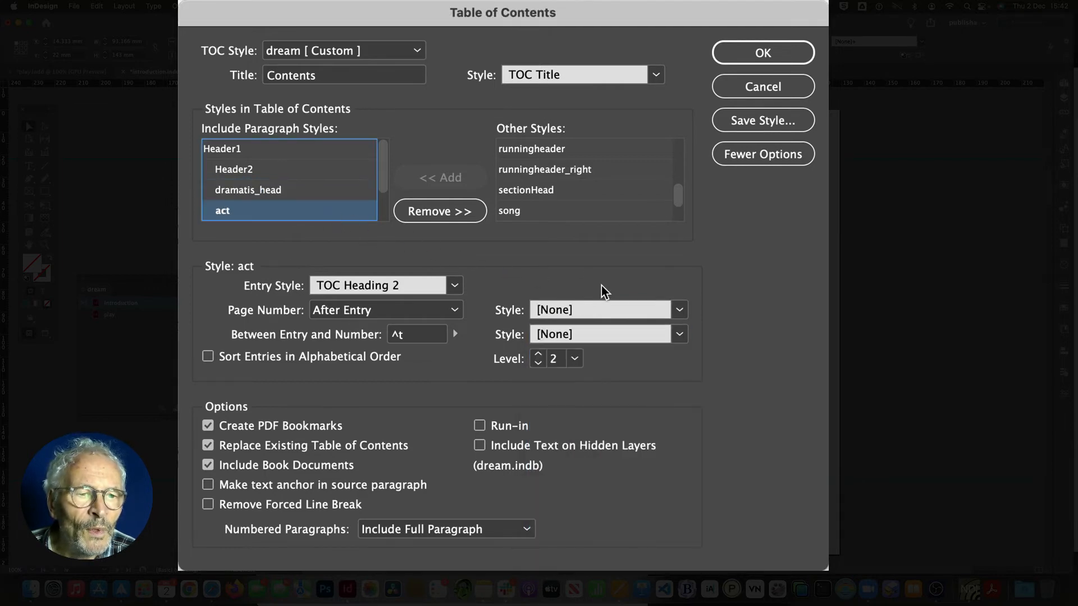
left_click(678, 311)
left_click(611, 345)
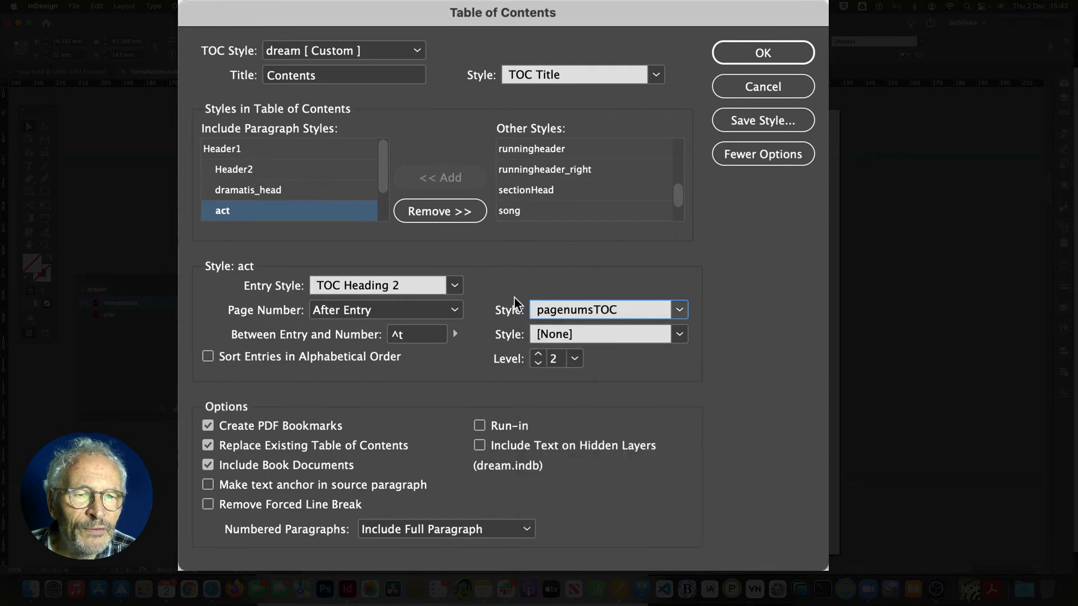
left_click(588, 337)
left_click(590, 372)
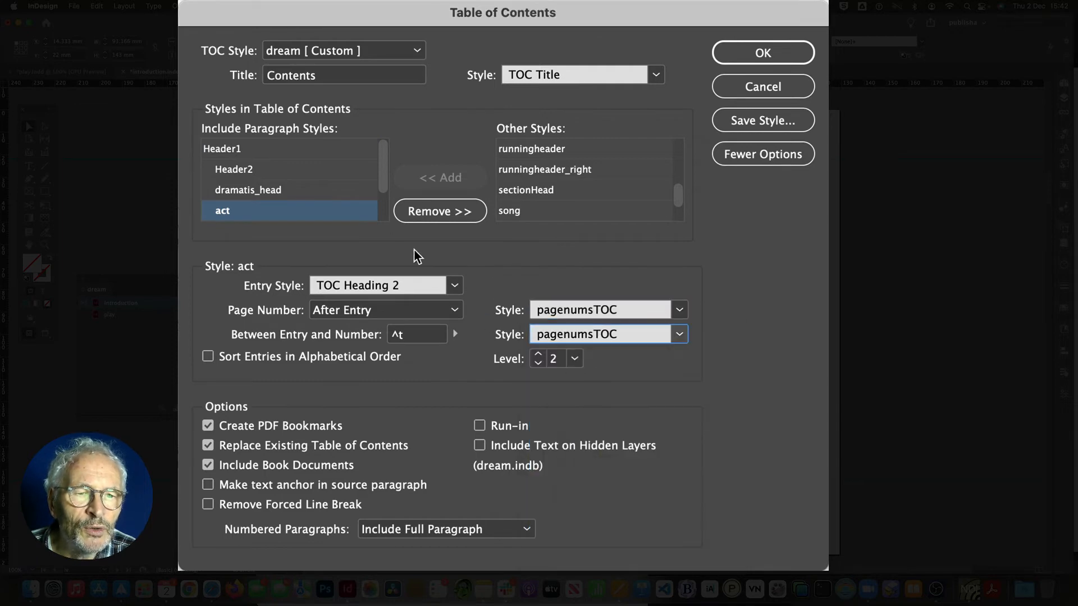
Step: Set both page number character styles for the firstscene entry to pagenumsTOC
left_click_drag(387, 192, 385, 208)
left_click(299, 212)
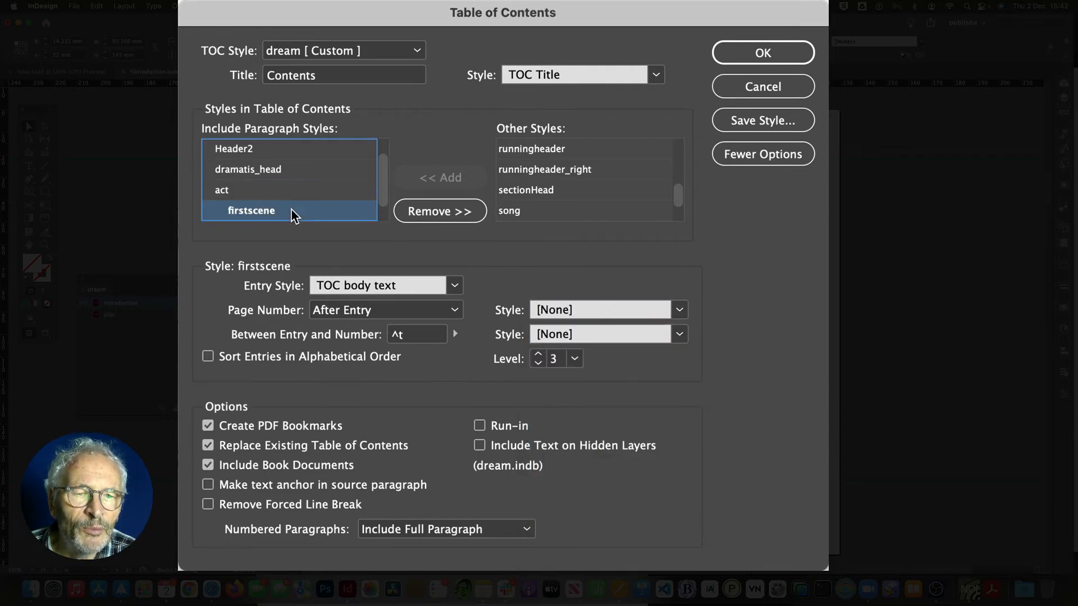
left_click(681, 311)
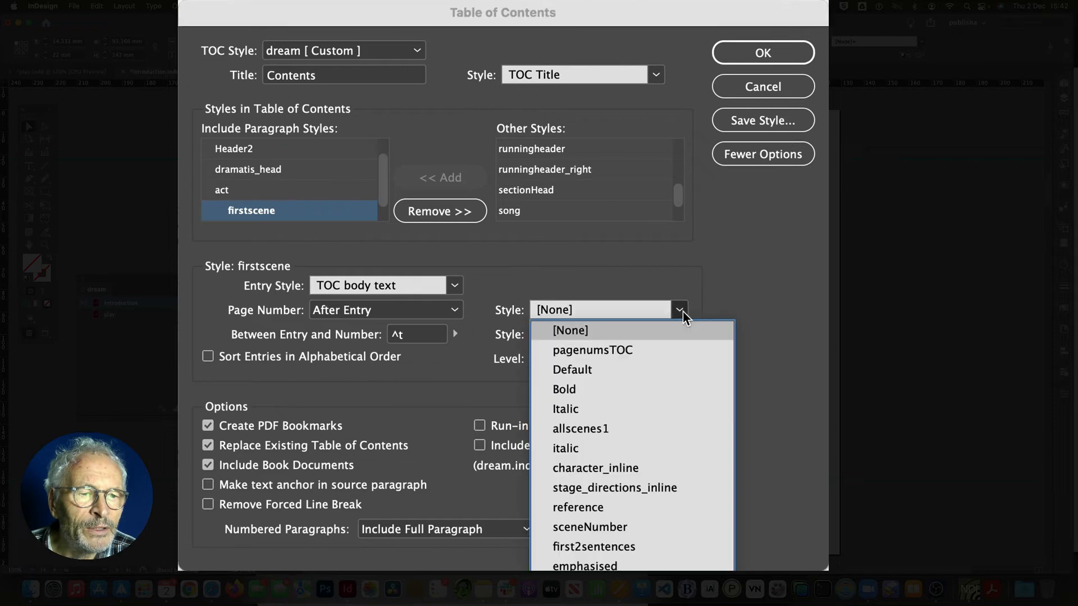
left_click(619, 348)
left_click(681, 335)
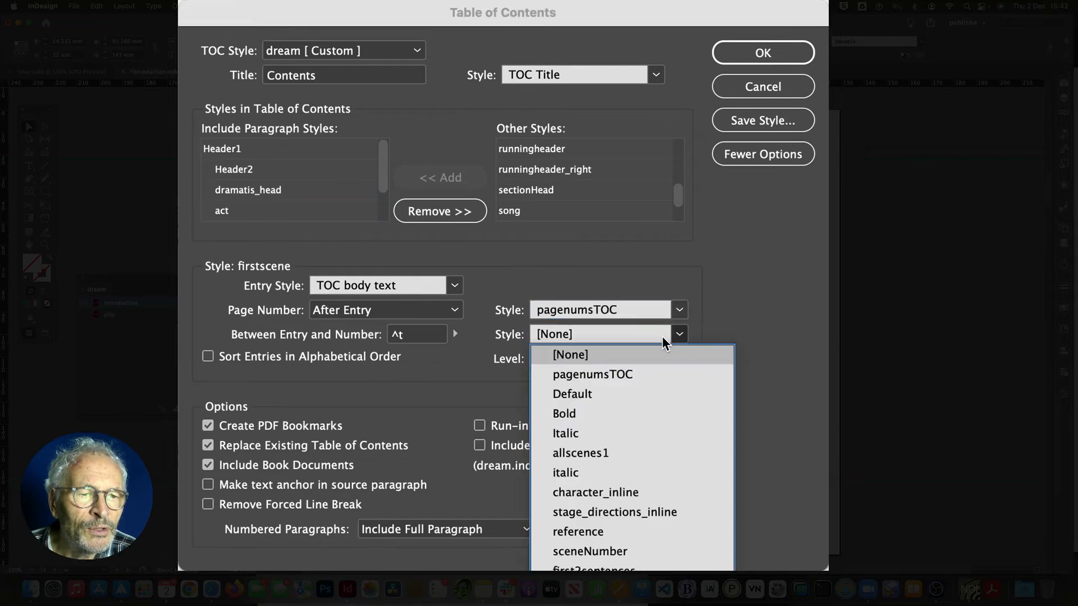
left_click(609, 373)
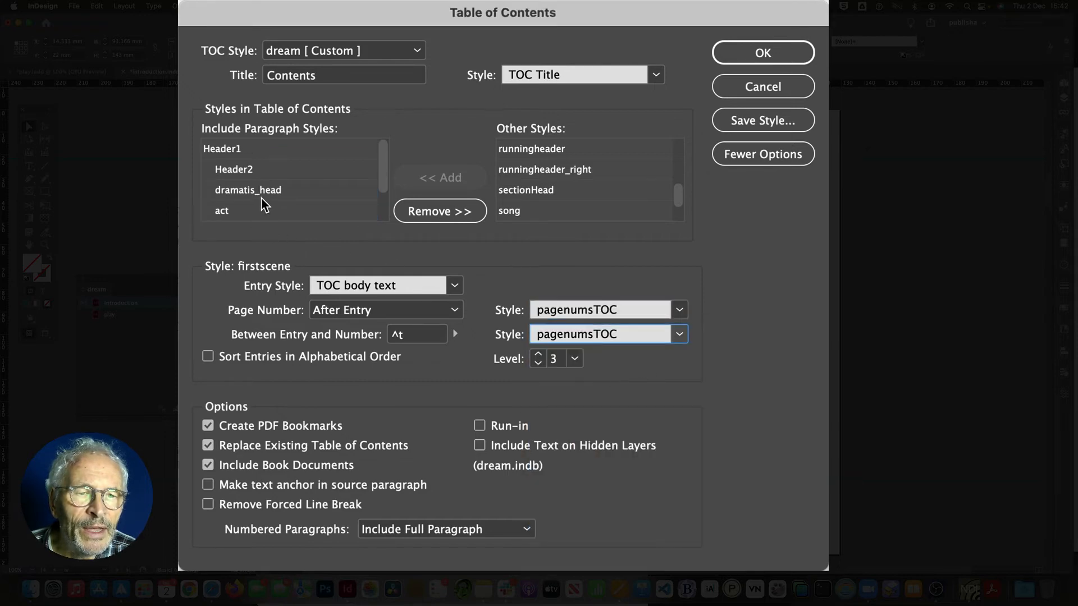
Step: Set both page number character styles for the scene entry to pagenumsTOC
scroll(384, 189, "down", 2)
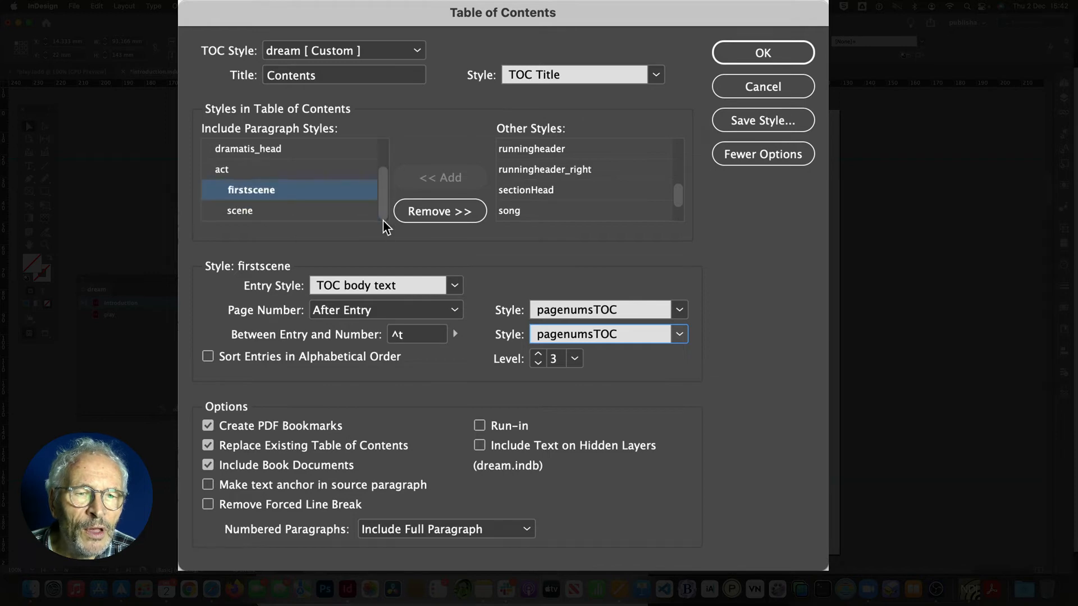
left_click(282, 211)
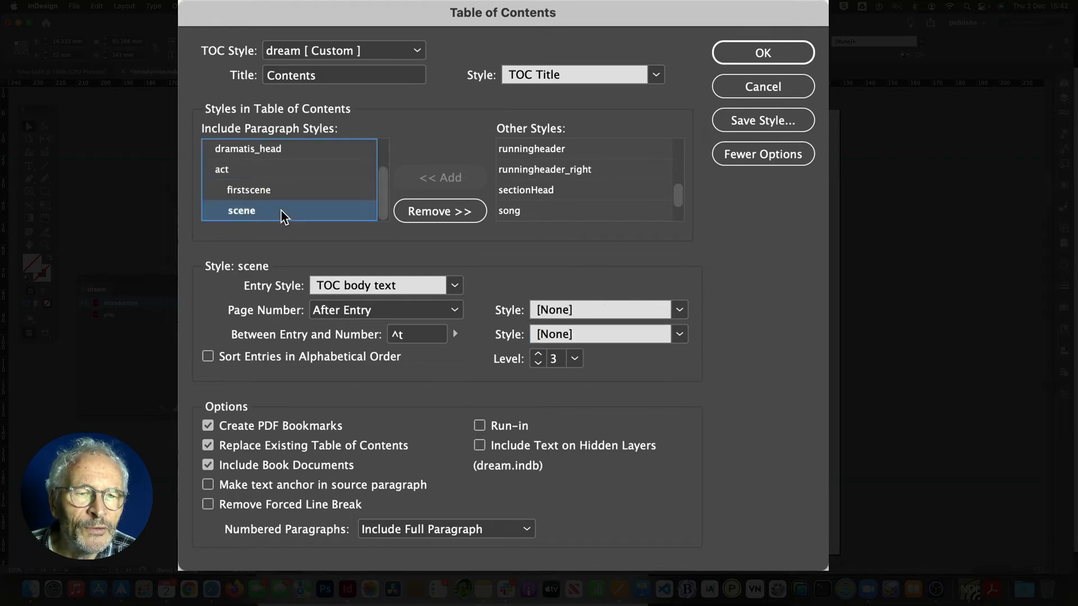
left_click(679, 310)
left_click(621, 351)
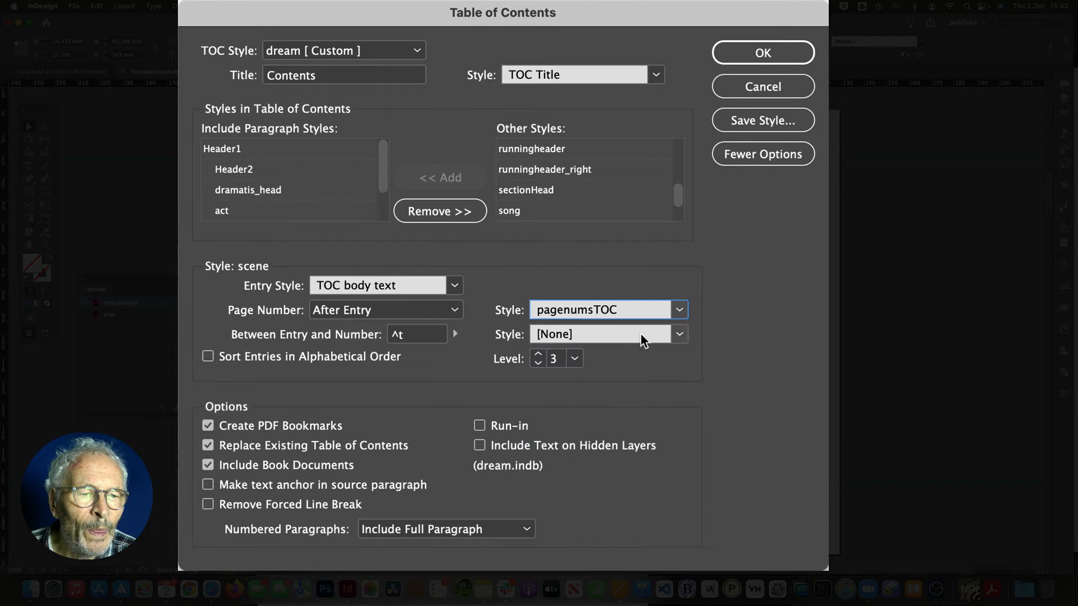
left_click(679, 334)
left_click(622, 375)
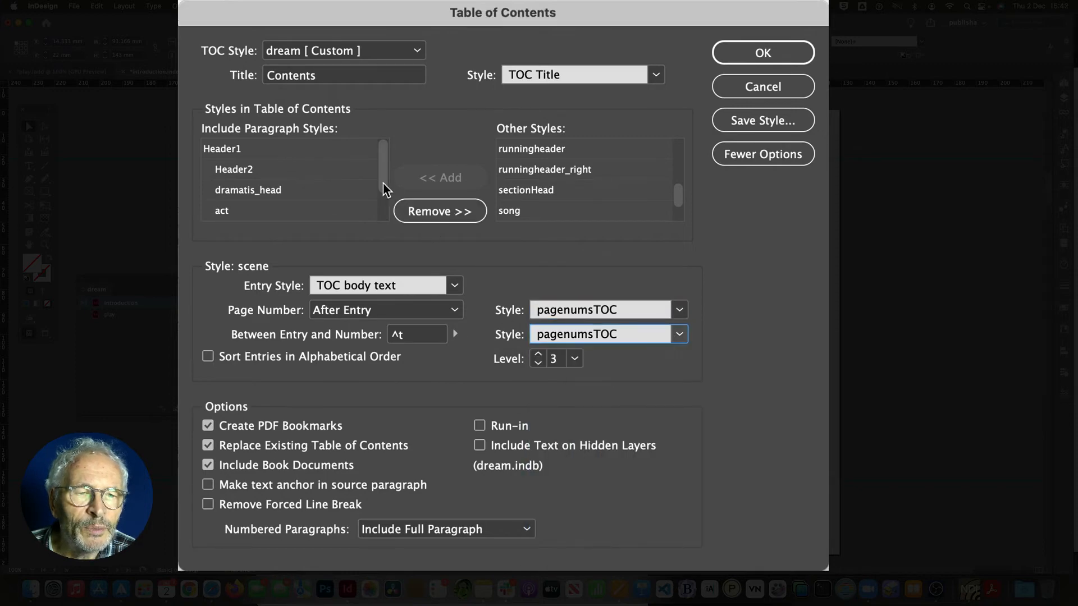
Step: Review the included styles and save the TOC settings as the dream TOC style, replacing the existing one
mouse_move(385, 181)
left_mouse_down()
mouse_move(383, 228)
mouse_move(385, 183)
left_mouse_up()
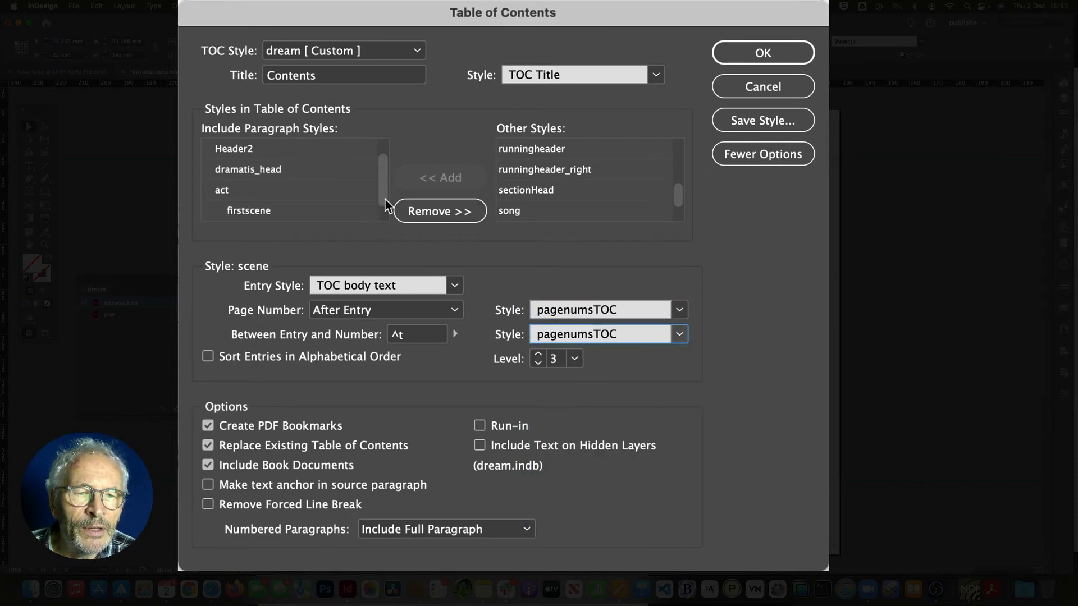
left_click(271, 189)
left_click(267, 170)
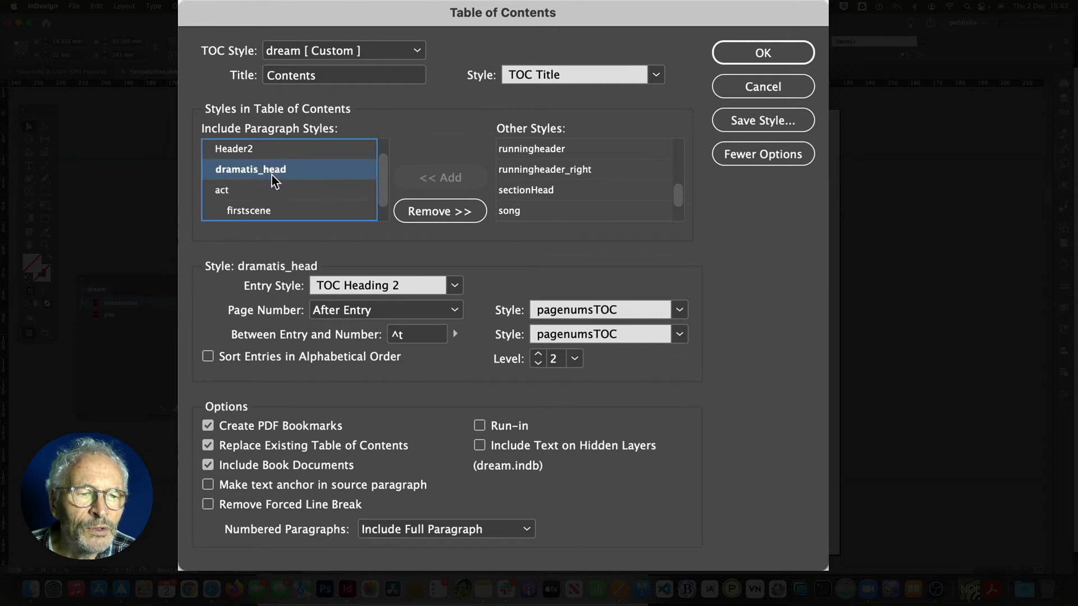
left_click(358, 212)
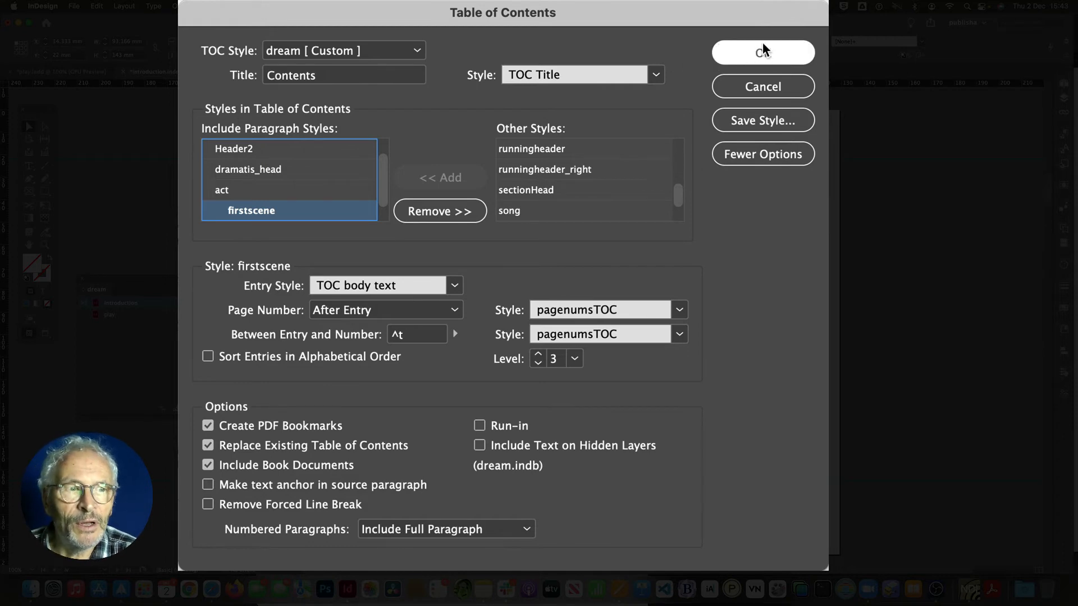
left_click(758, 119)
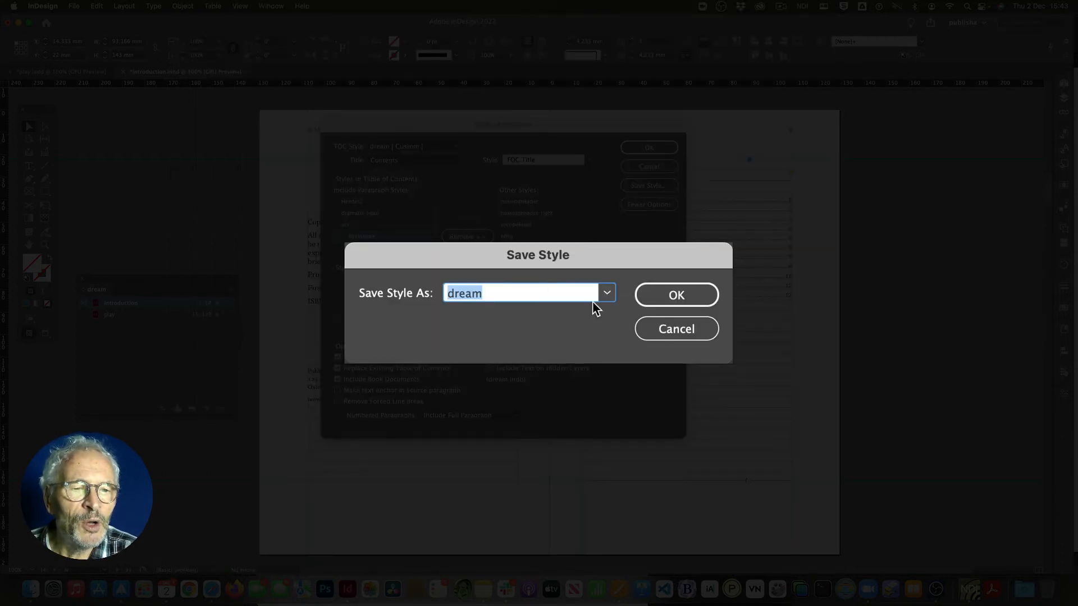
left_click(682, 296)
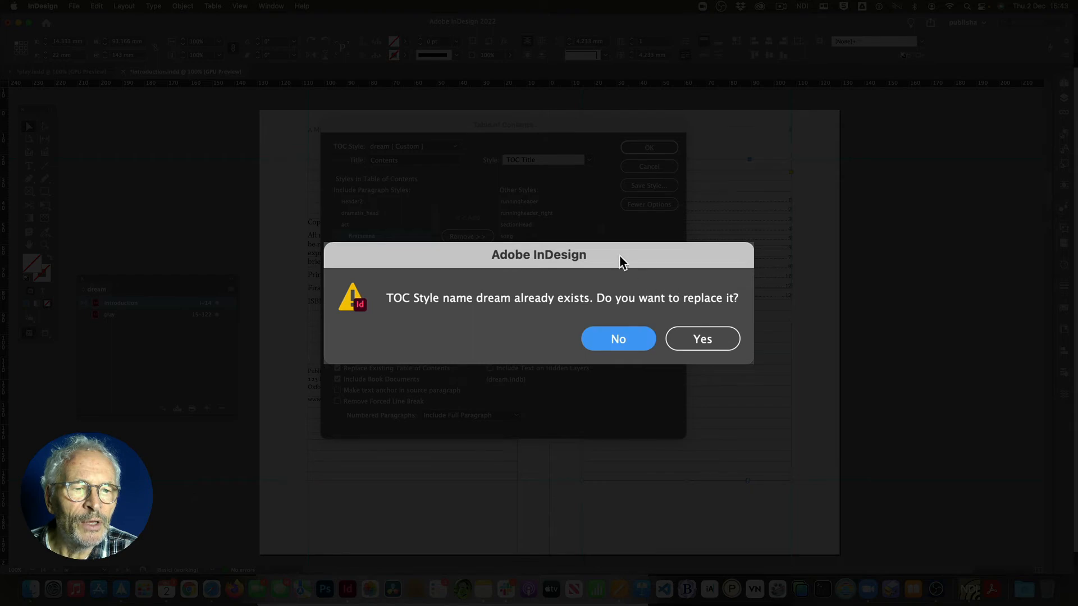
left_click(700, 334)
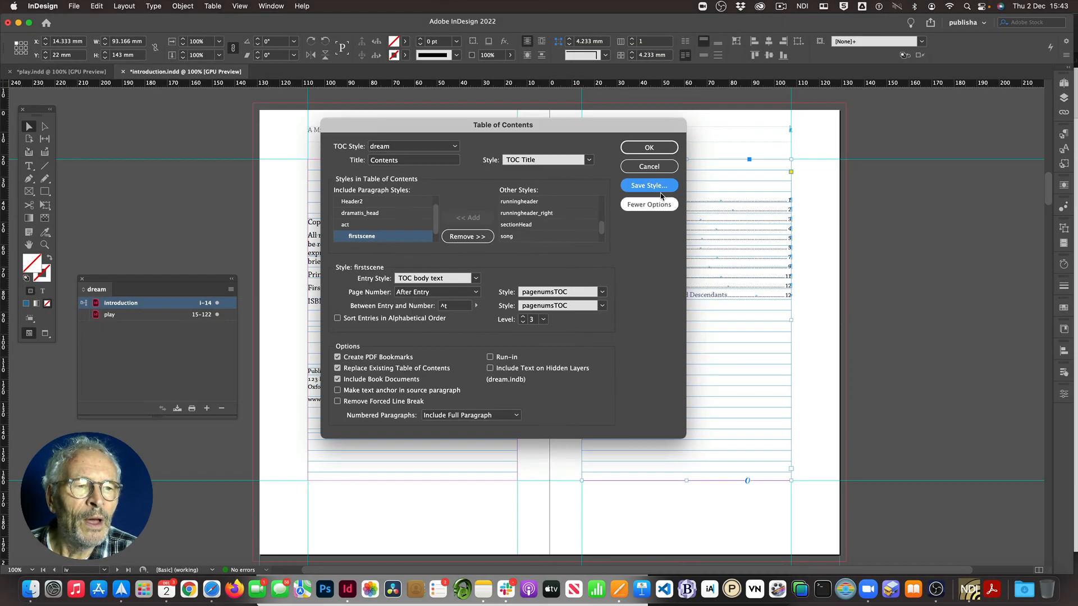
Step: Generate the updated table of contents and dismiss the confirmation
left_click(655, 146)
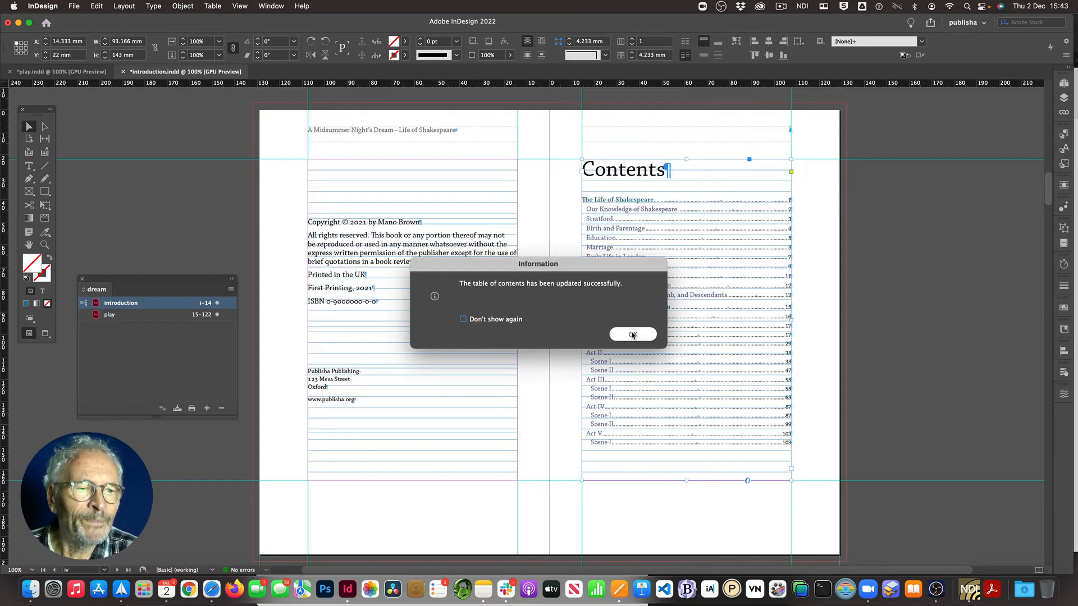
left_click(624, 334)
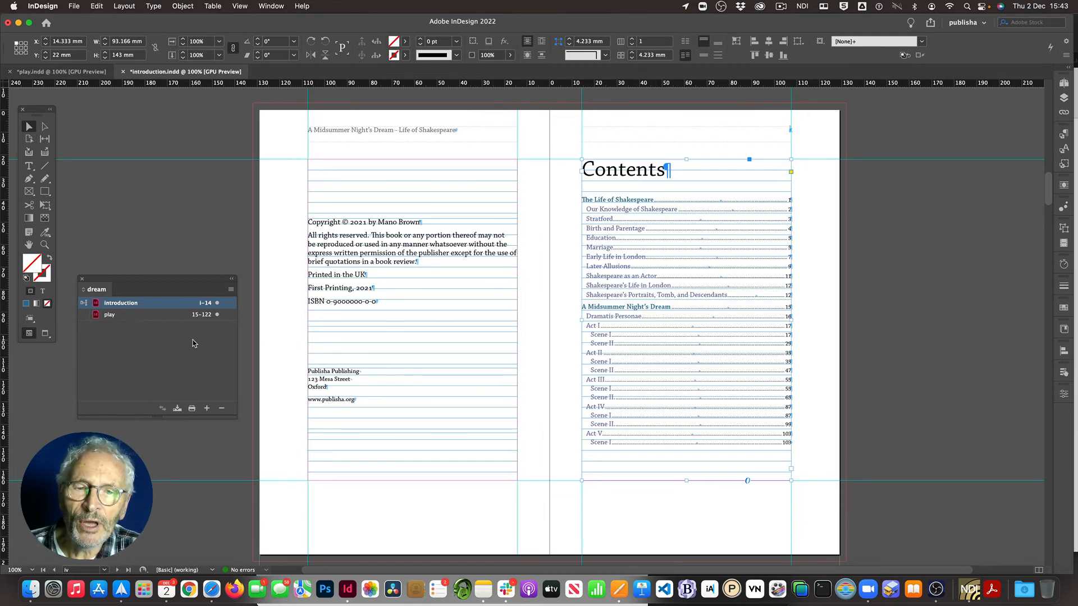
Step: Open the play document from the book panel and scroll to its title page
double_click(152, 315)
scroll(365, 287, "down", 10)
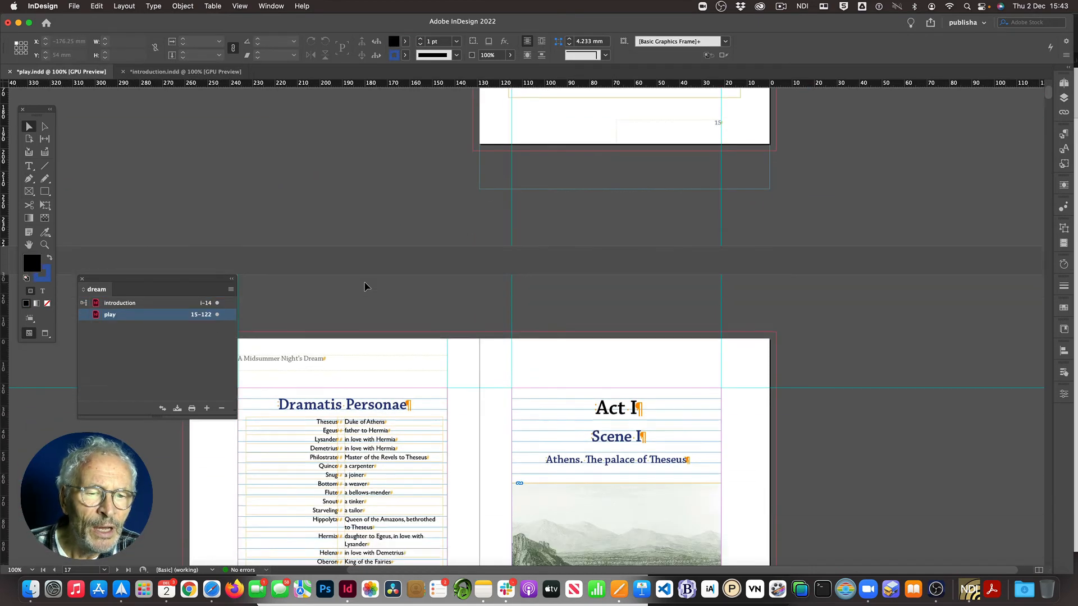
scroll(365, 287, "up", 5)
scroll(364, 286, "up", 3)
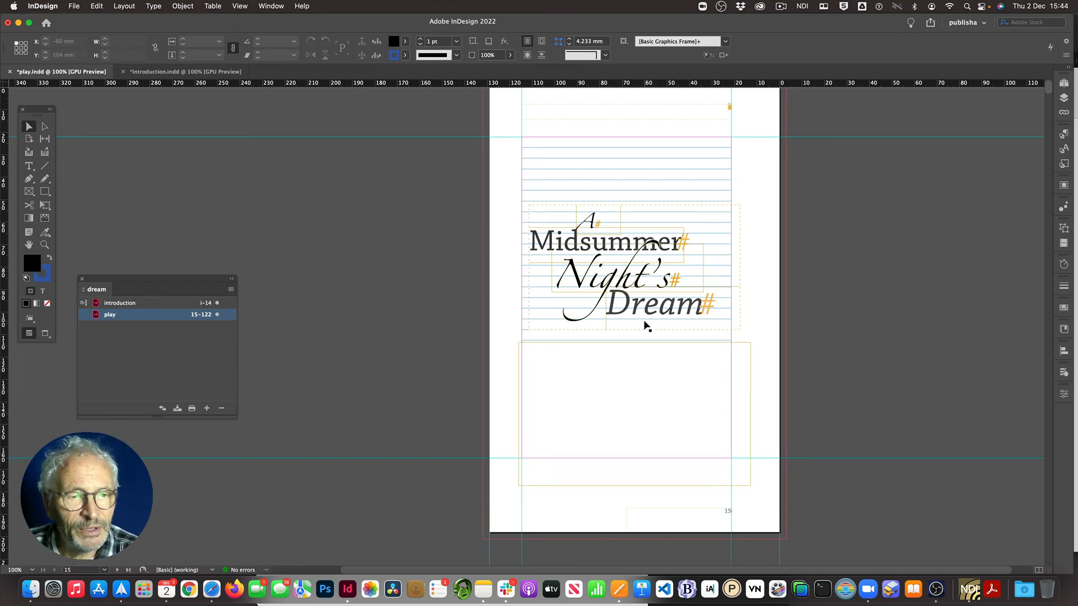
Step: Temporarily move the covering frame off the play title to inspect the title's paragraph style, then move it back
left_click_drag(654, 364, 414, 340)
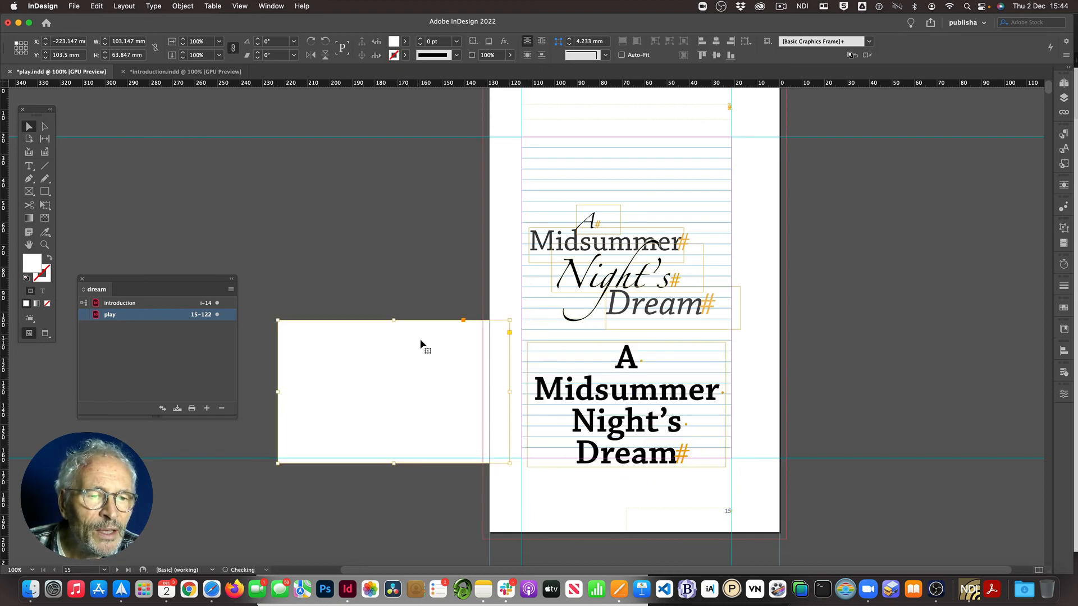
double_click(627, 357)
key("super+a")
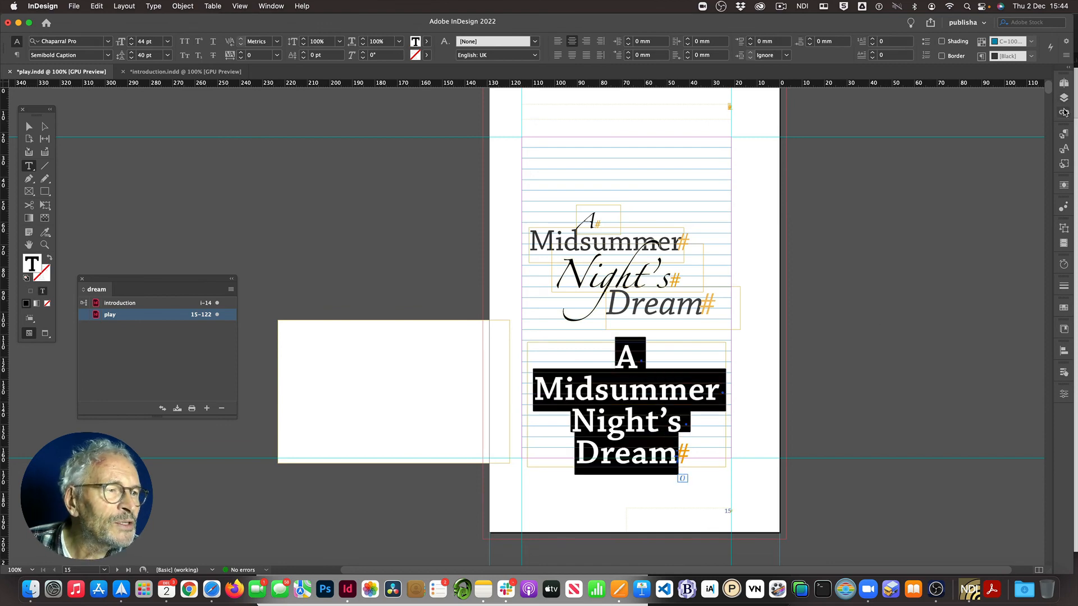
left_click(1064, 135)
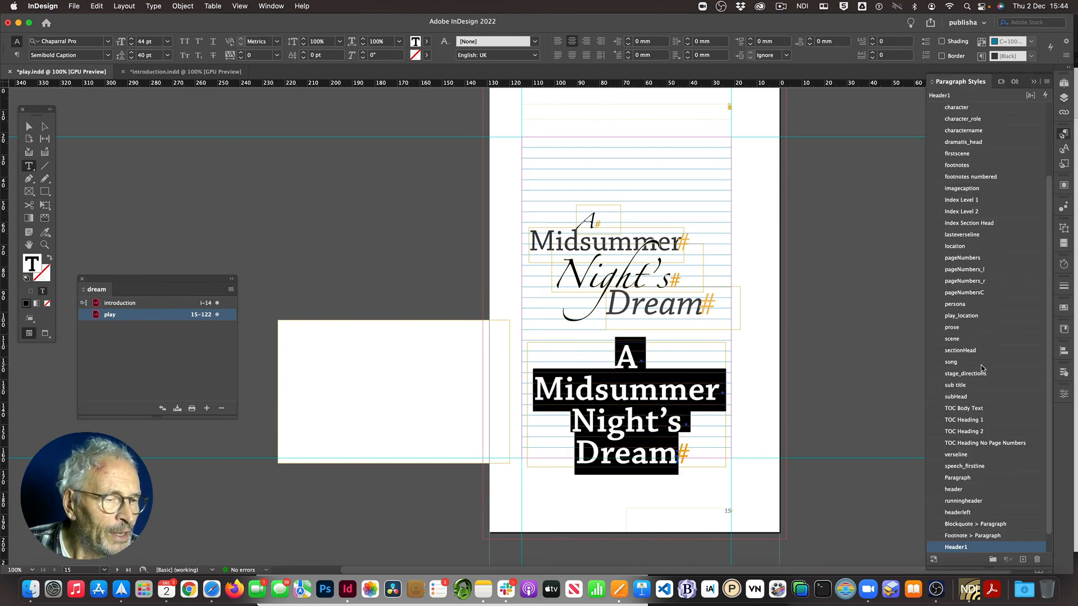
scroll(980, 393, "down", 2)
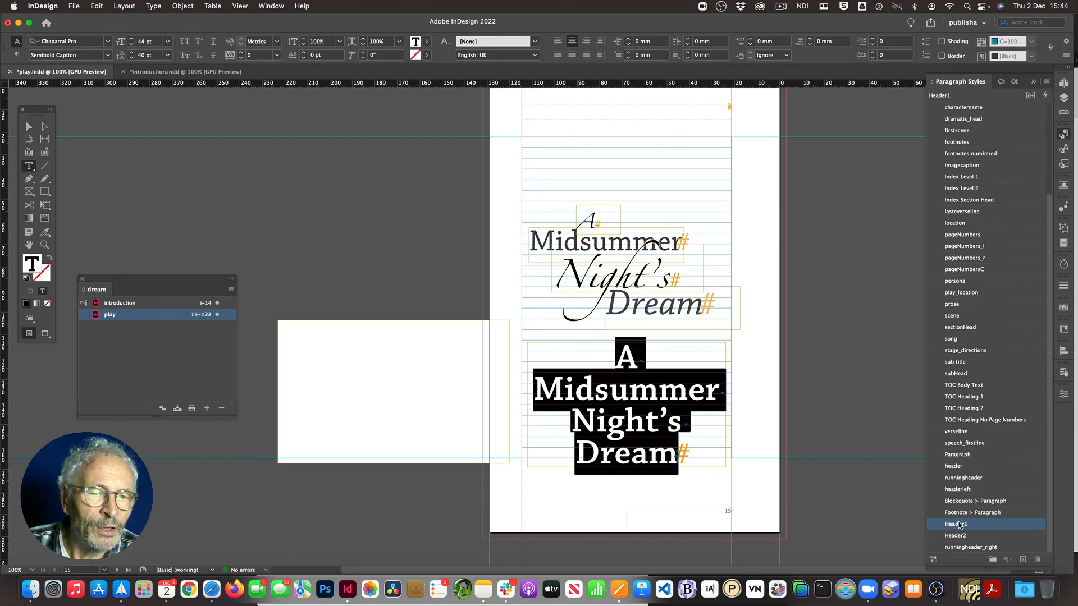
left_click(28, 127)
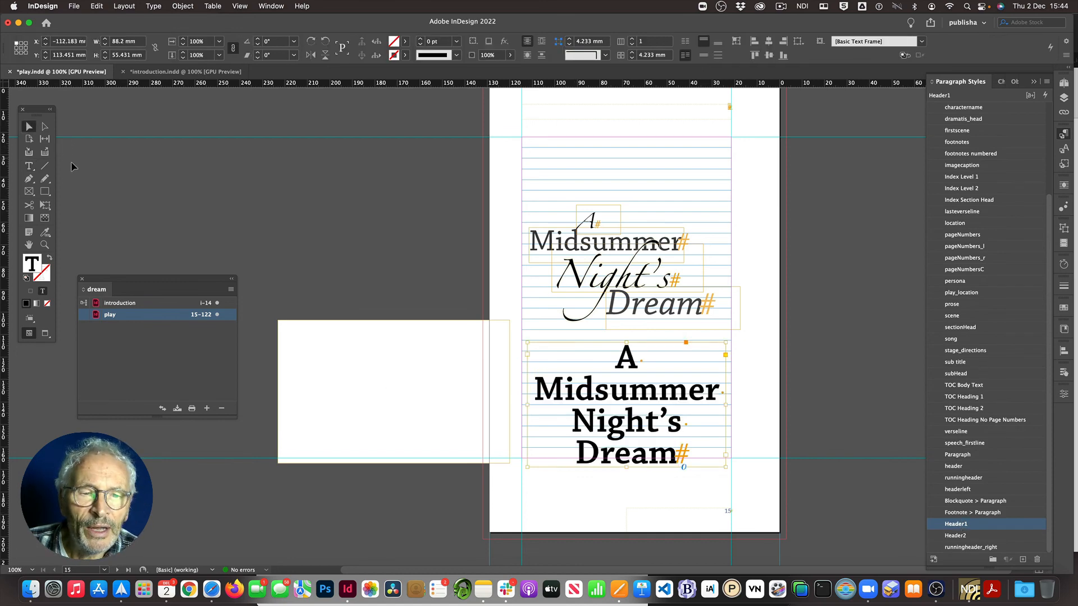
left_click(283, 334)
left_click_drag(283, 331, 522, 359)
left_click(405, 345)
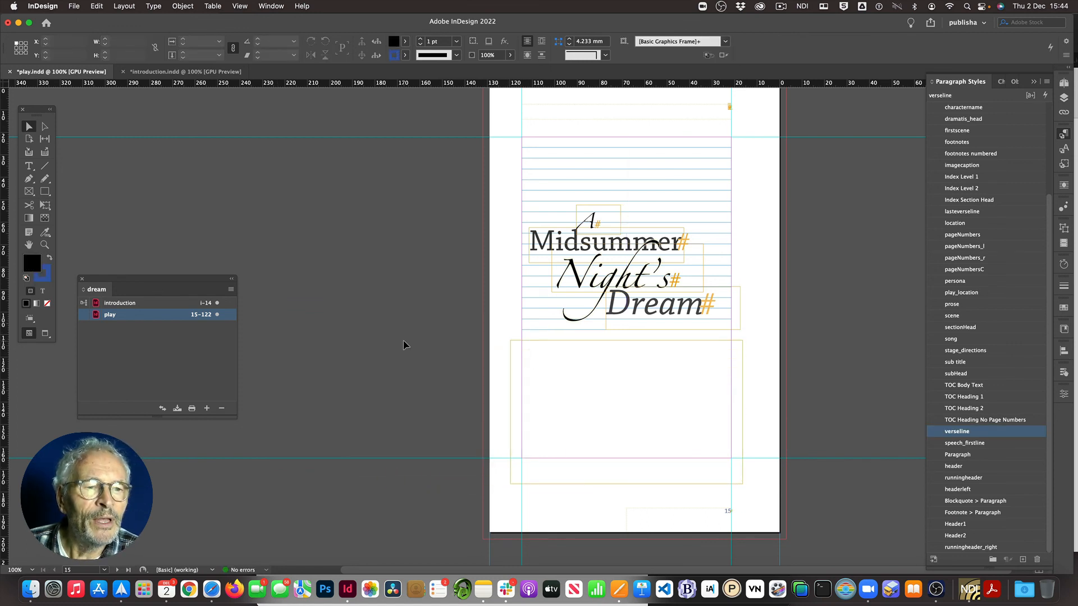
Step: Switch back to the introduction document to view the generated table of contents
scroll(404, 344, "up", 1)
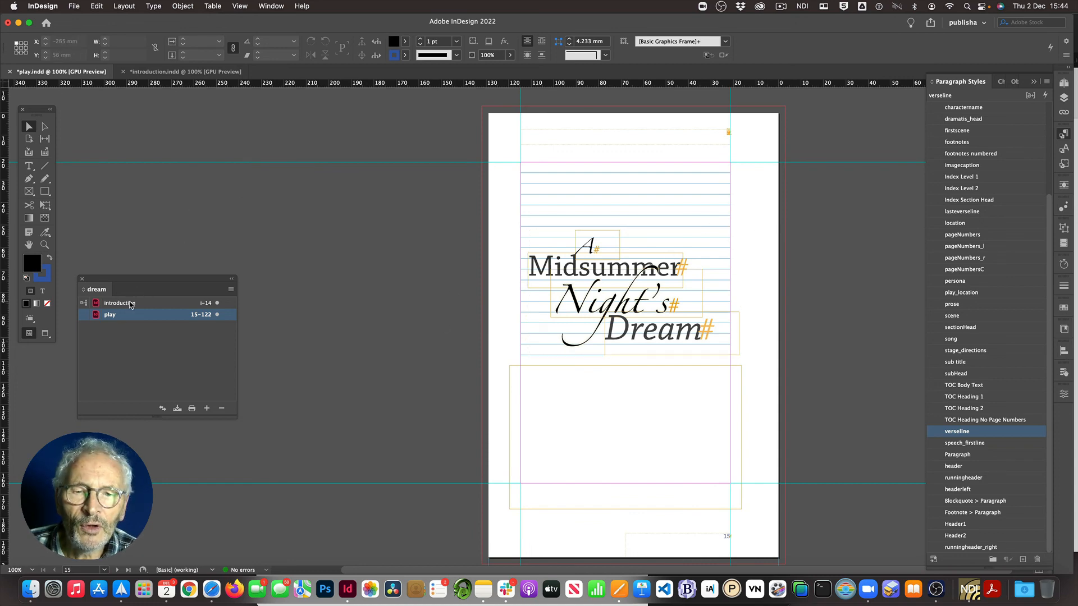
double_click(130, 304)
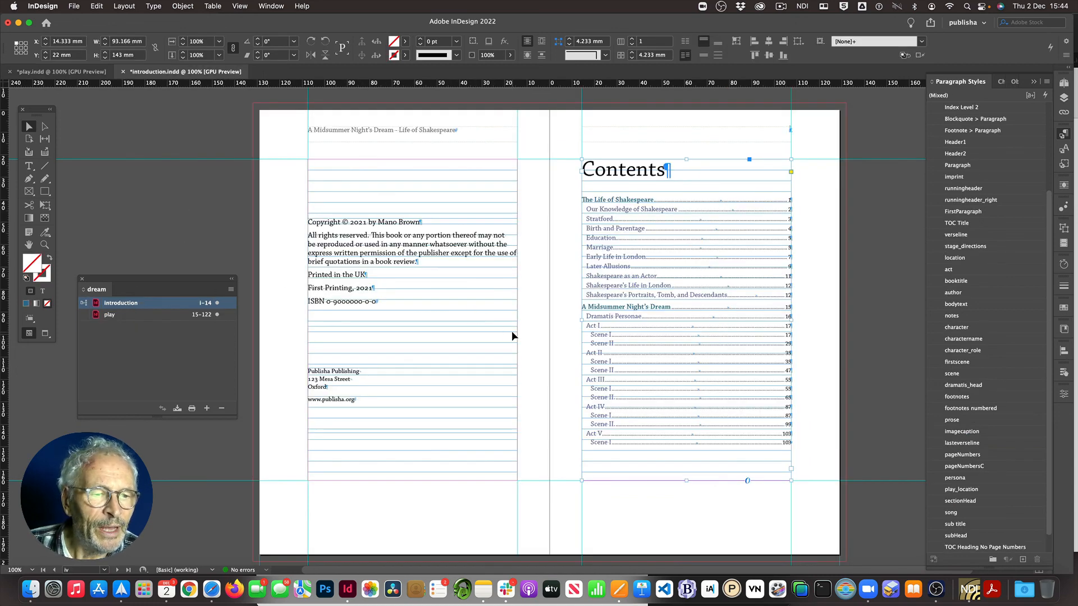
left_click(897, 331)
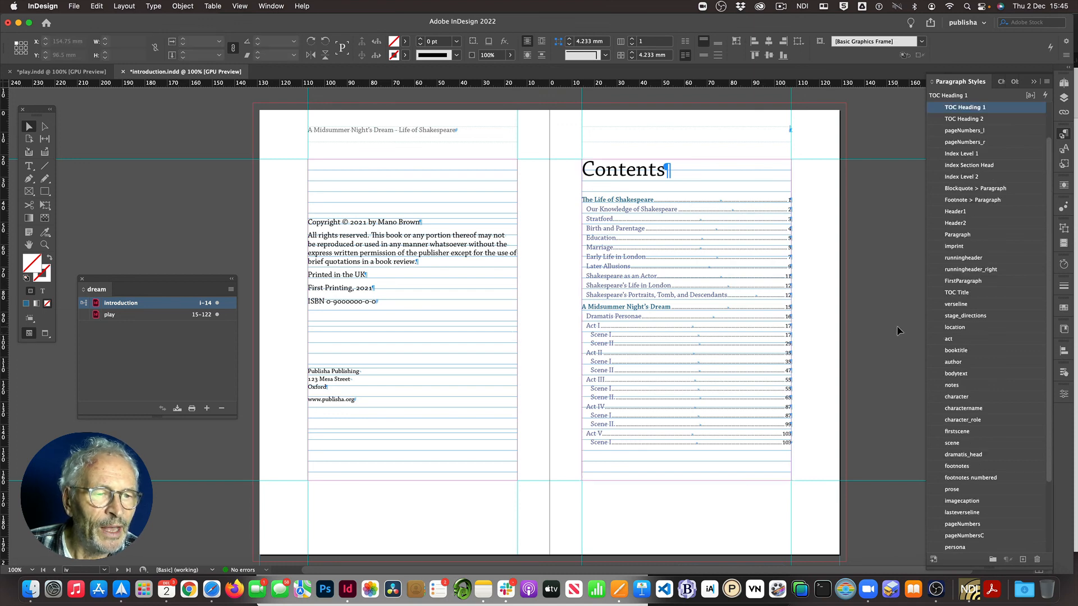